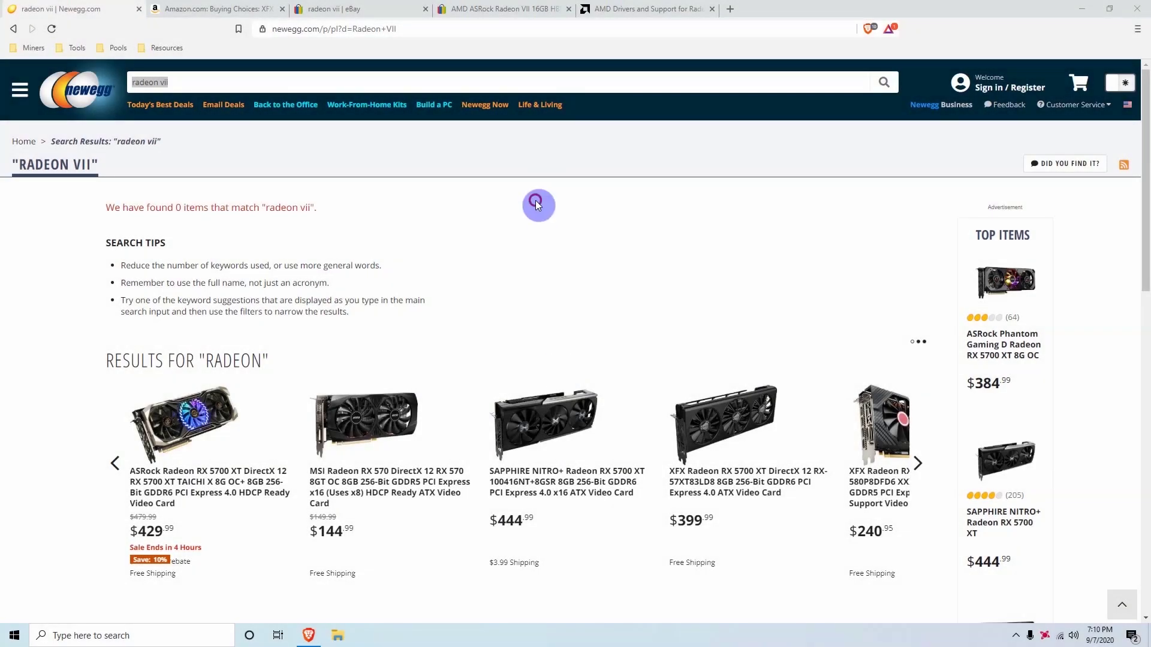
Check that Newegg's 'radeon vii' search shows 0 items by highlighting the RADEON VII heading
click(536, 205)
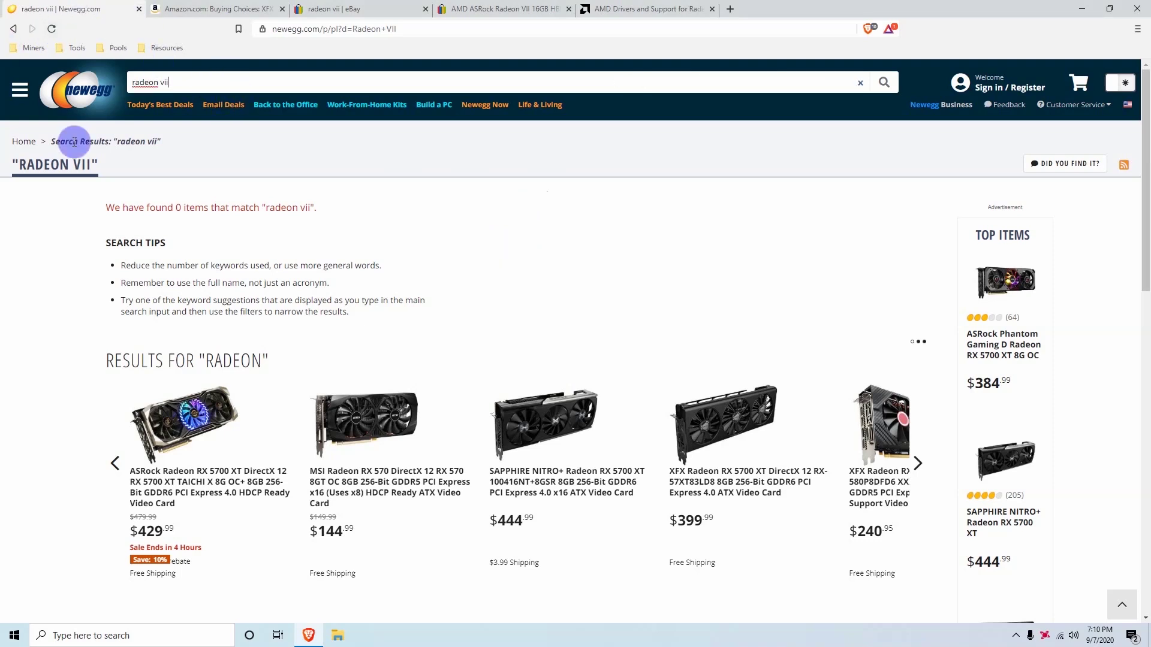
drag(100, 166, 1, 168)
click(152, 199)
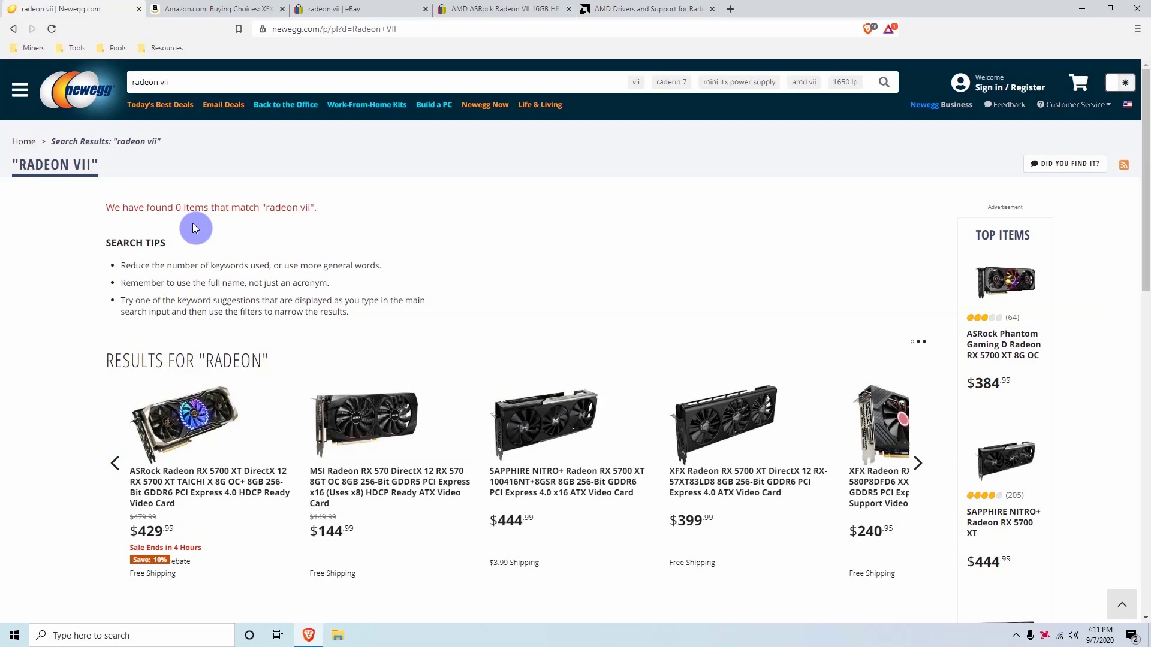
click(209, 6)
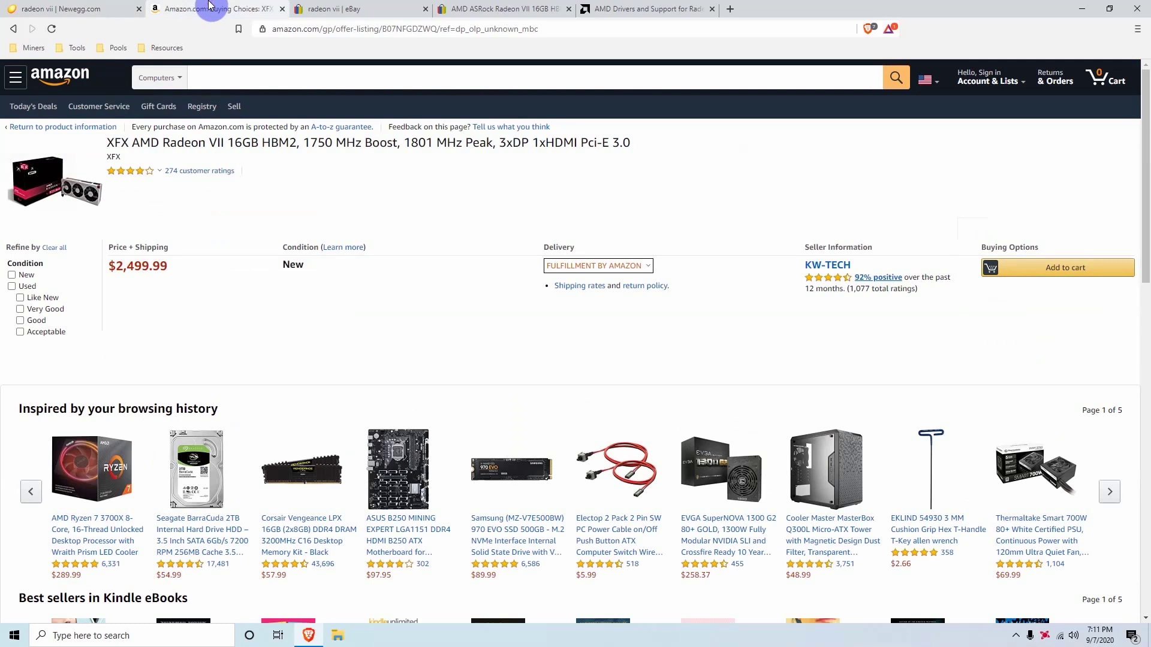
drag(201, 271, 114, 275)
click(167, 318)
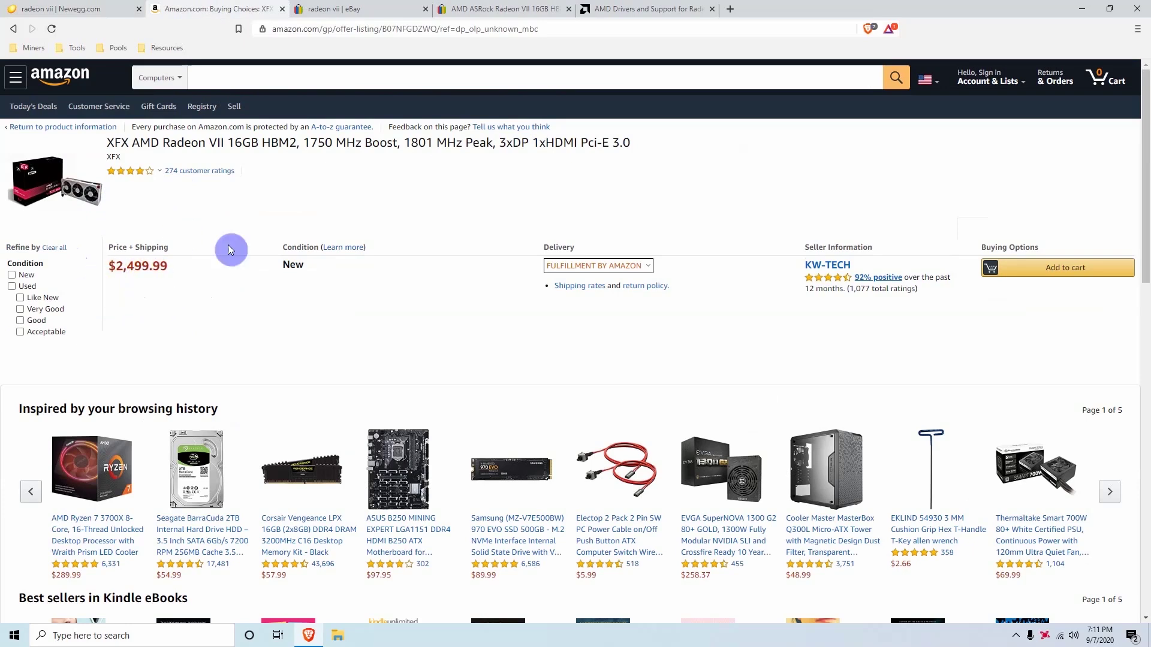
Compare eBay Radeon VII prices: the $710 auction, the $700.00 XFX and the $798.00 ASRock
click(307, 6)
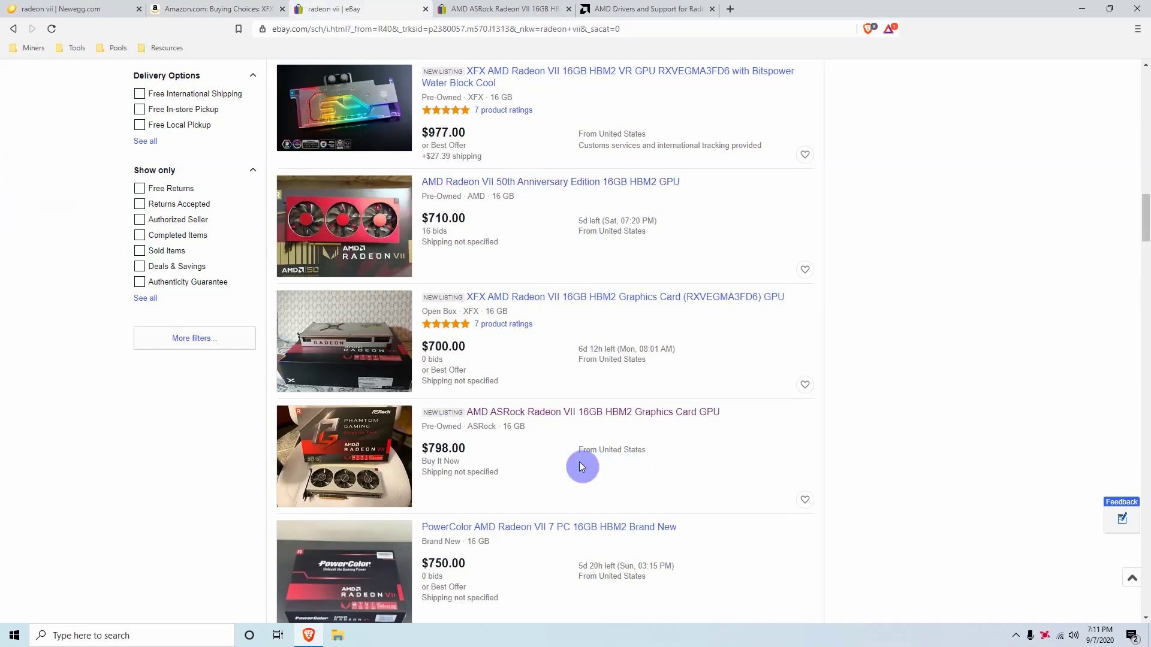
scroll(579, 461, down, 1)
drag(463, 180, 547, 247)
click(538, 198)
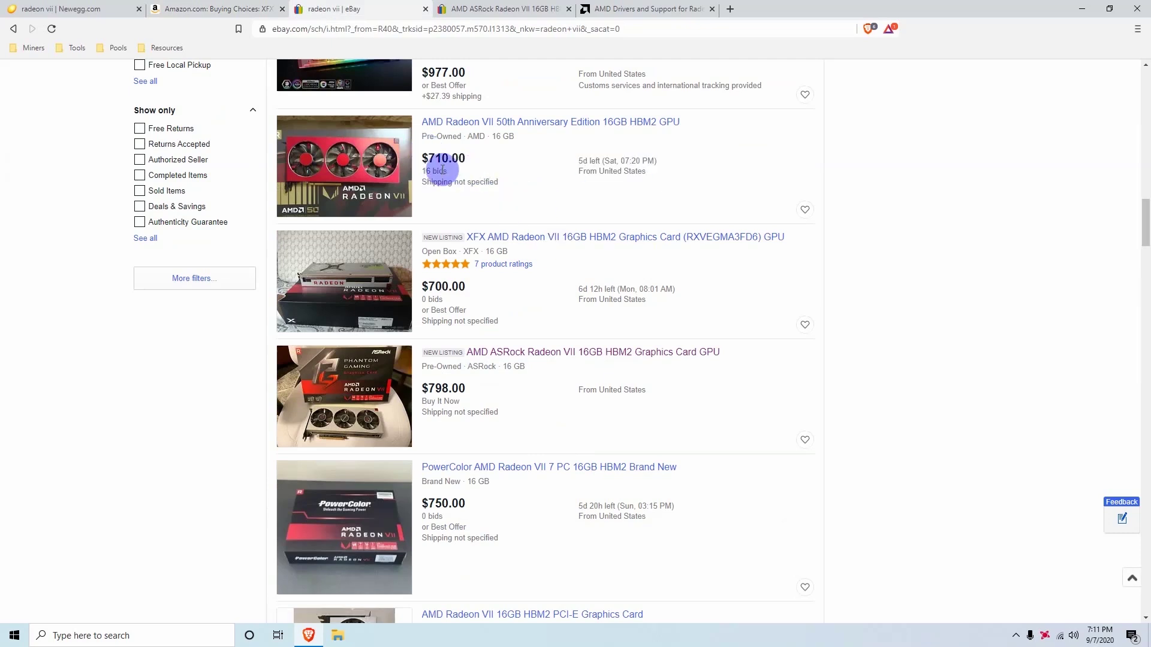
drag(488, 291, 420, 287)
click(517, 289)
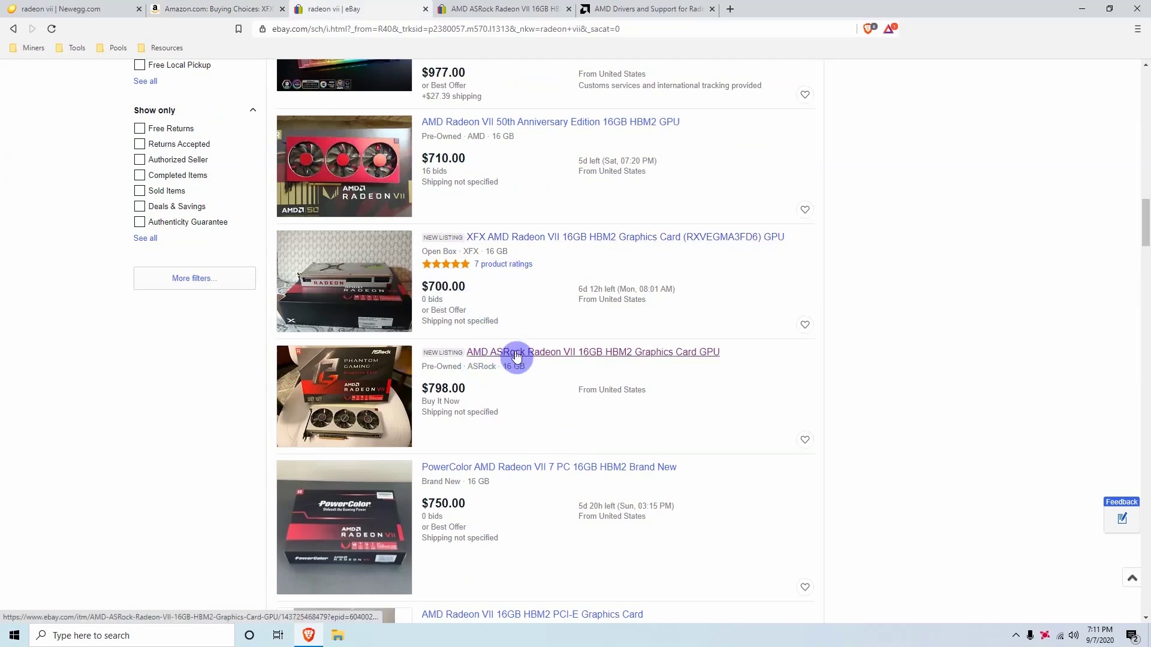
drag(488, 386, 427, 390)
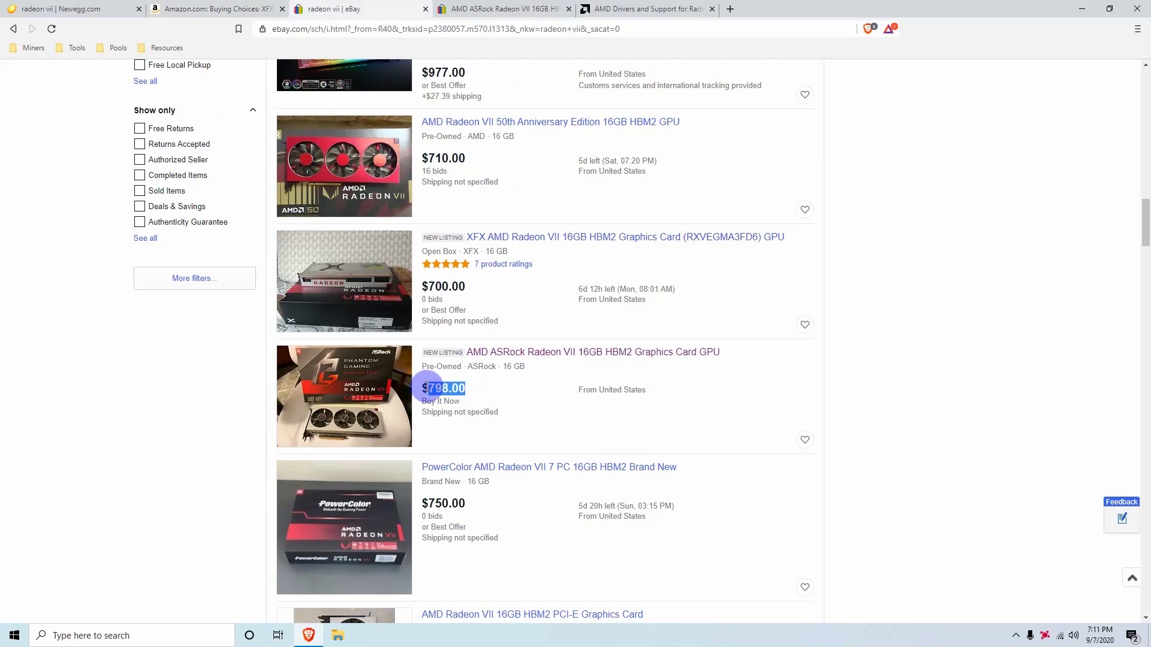
click(430, 387)
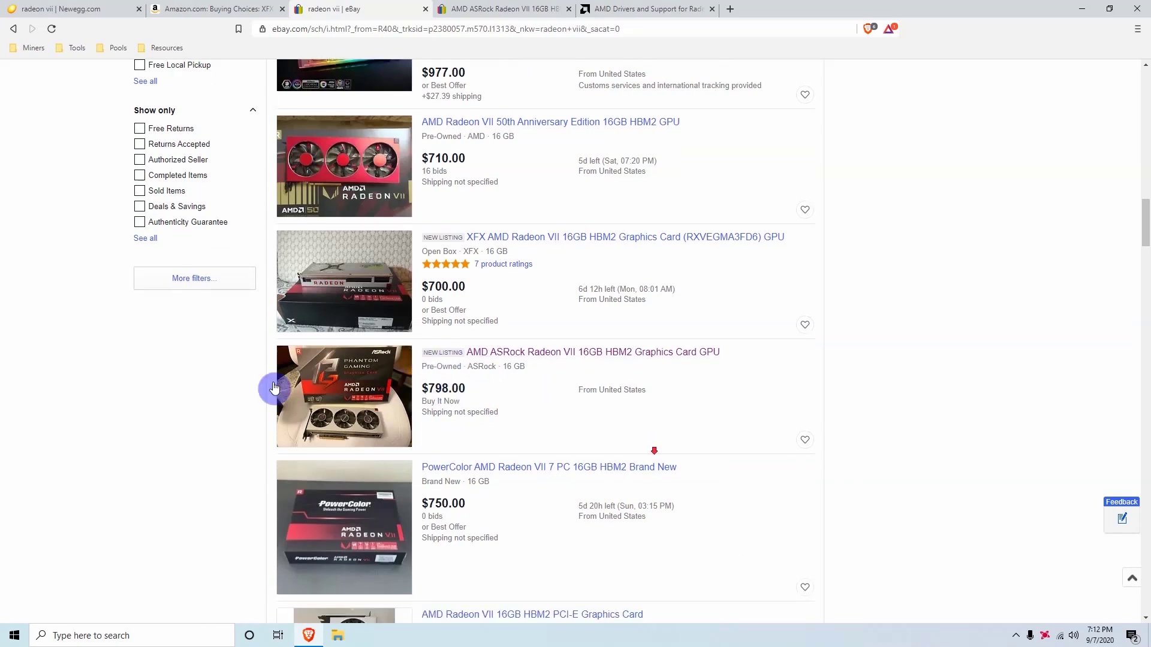
Scroll up and down through the eBay Radeon VII results to review more listings
scroll(487, 420, up, 1)
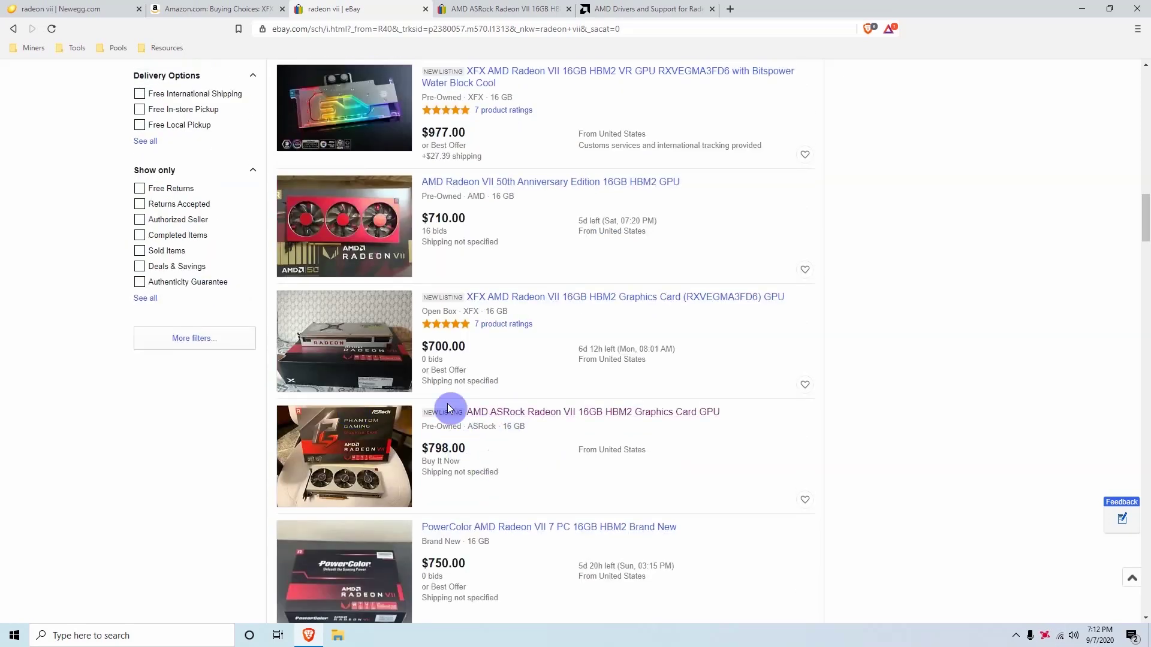
scroll(556, 444, up, 6)
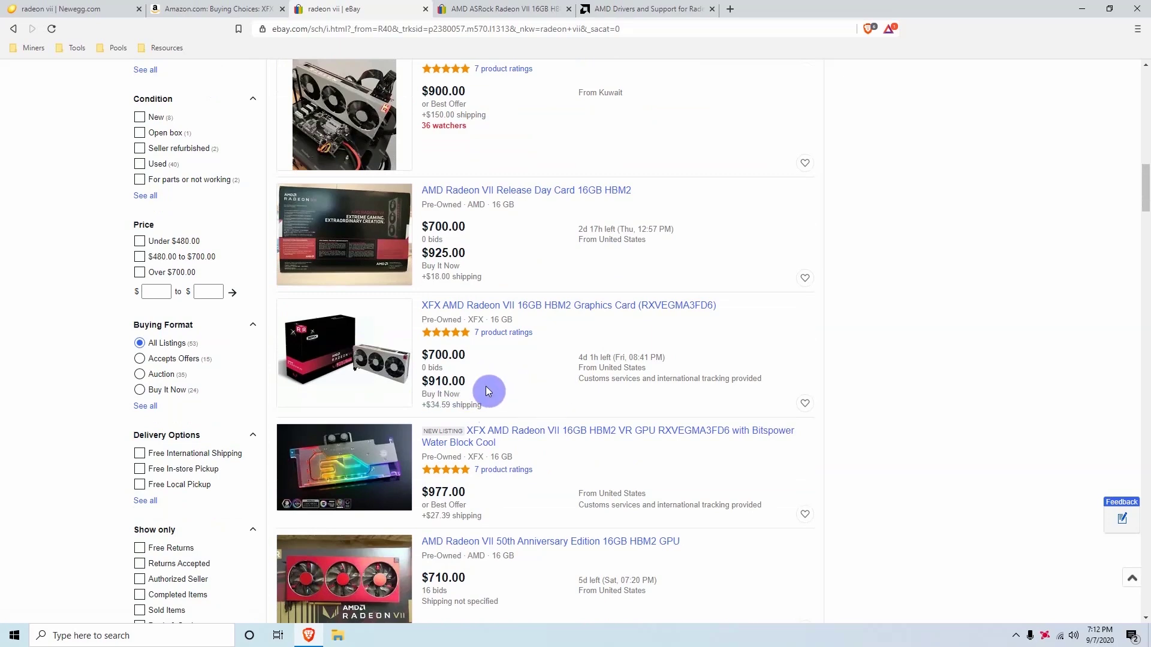
scroll(487, 383, up, 6)
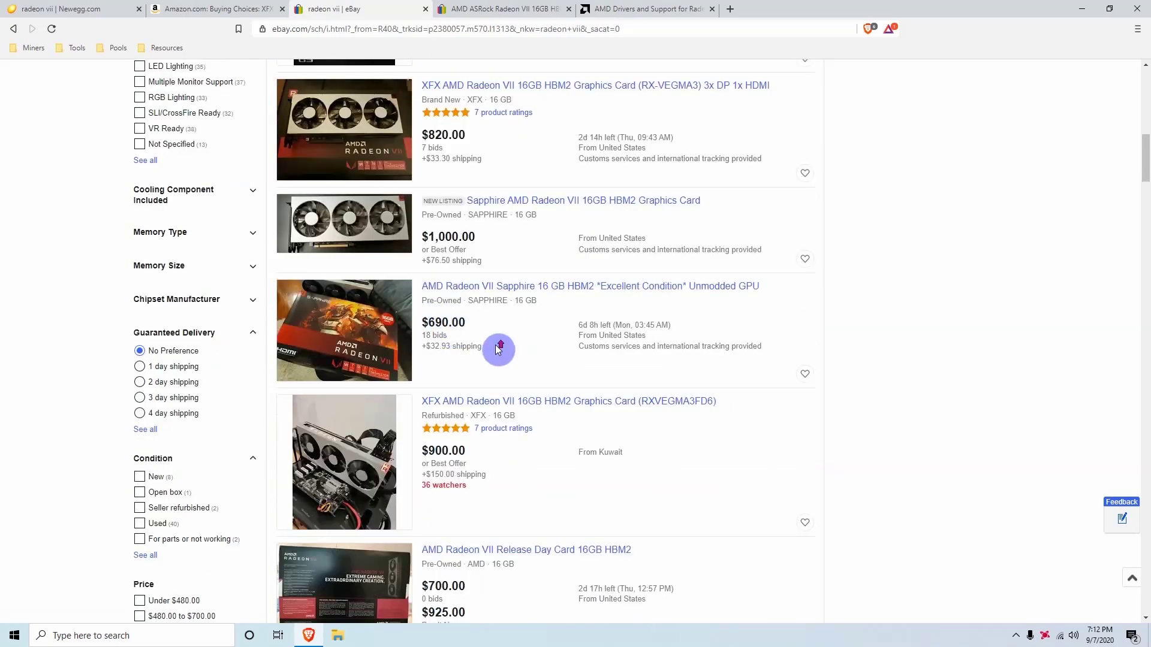
scroll(499, 348, up, 2)
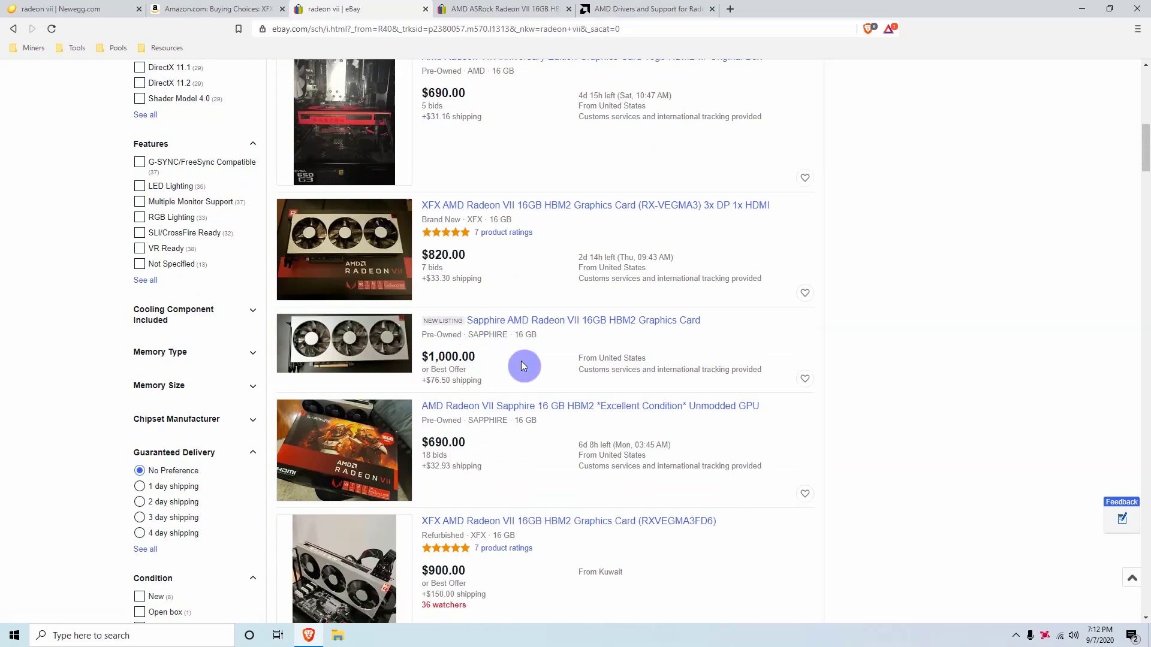
scroll(536, 394, down, 4)
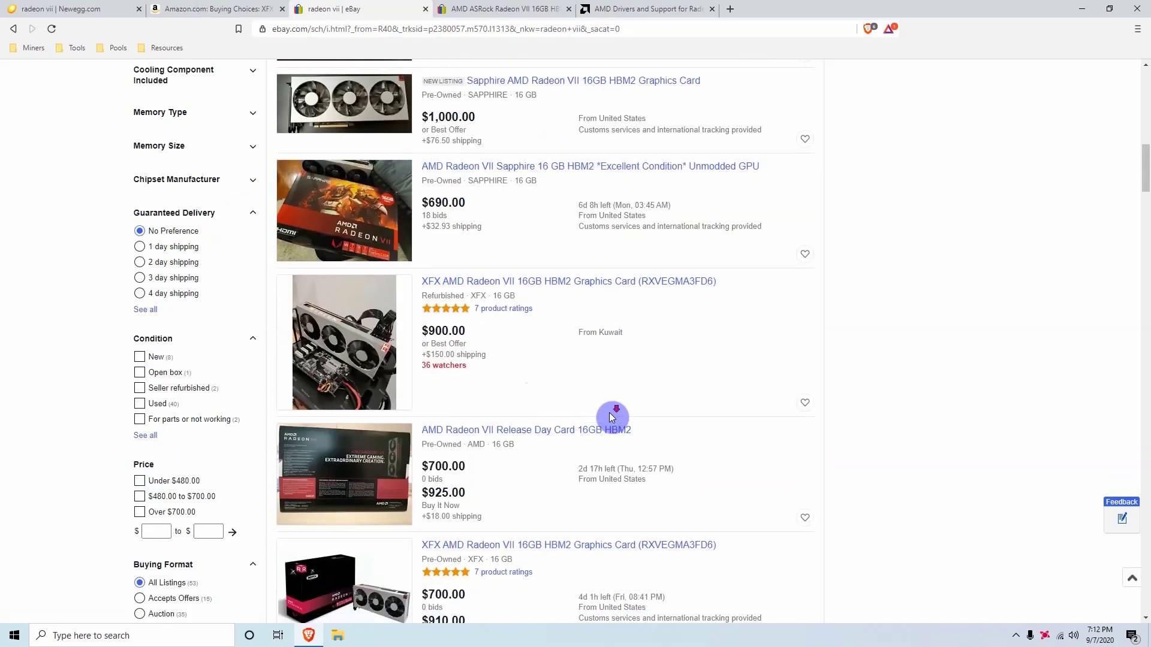
scroll(610, 415, down, 1)
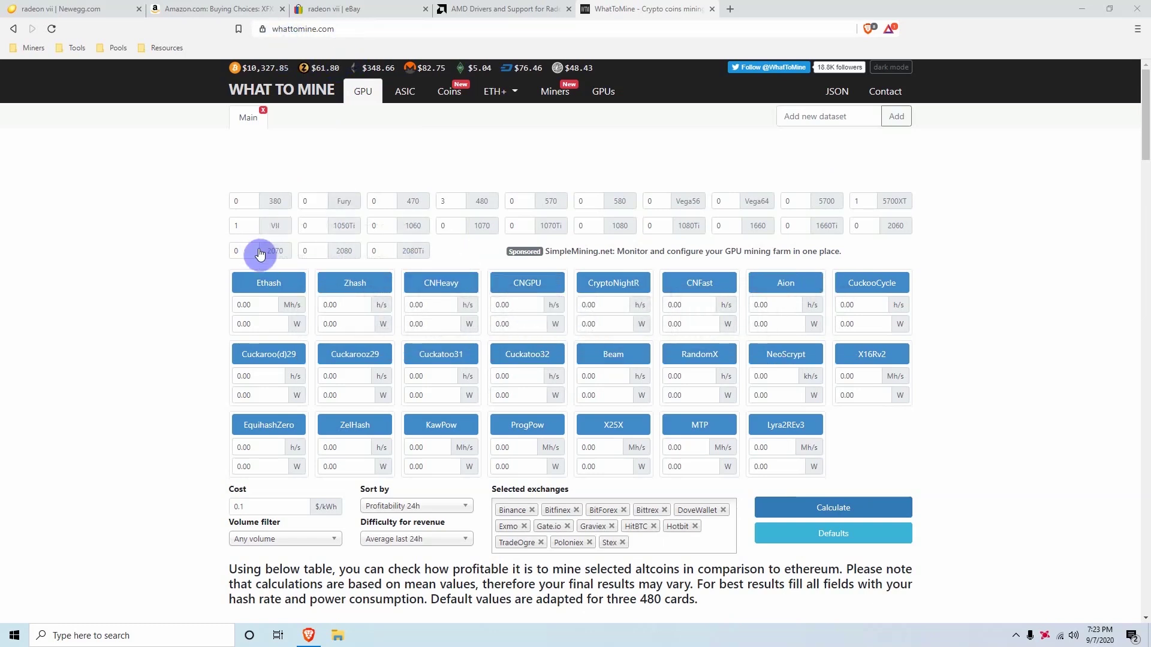
Set the VII count to 1 and enable it to load defaults like Ethash 78 Mh/s at 210 W
mouse_move(260, 253)
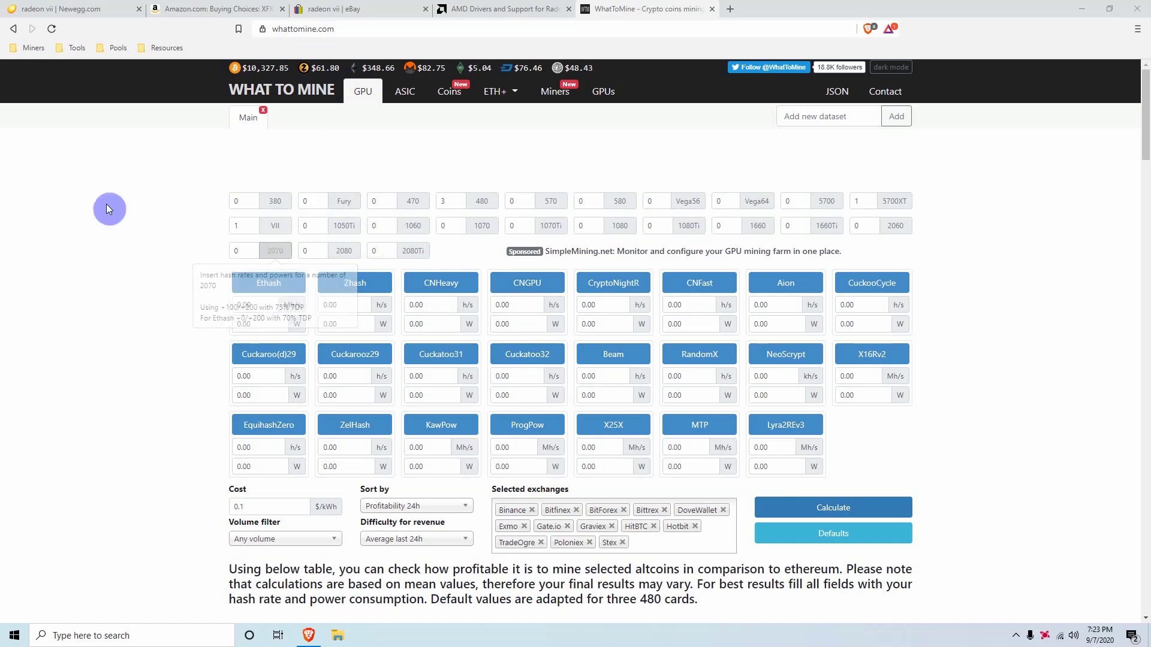
double_click(238, 226)
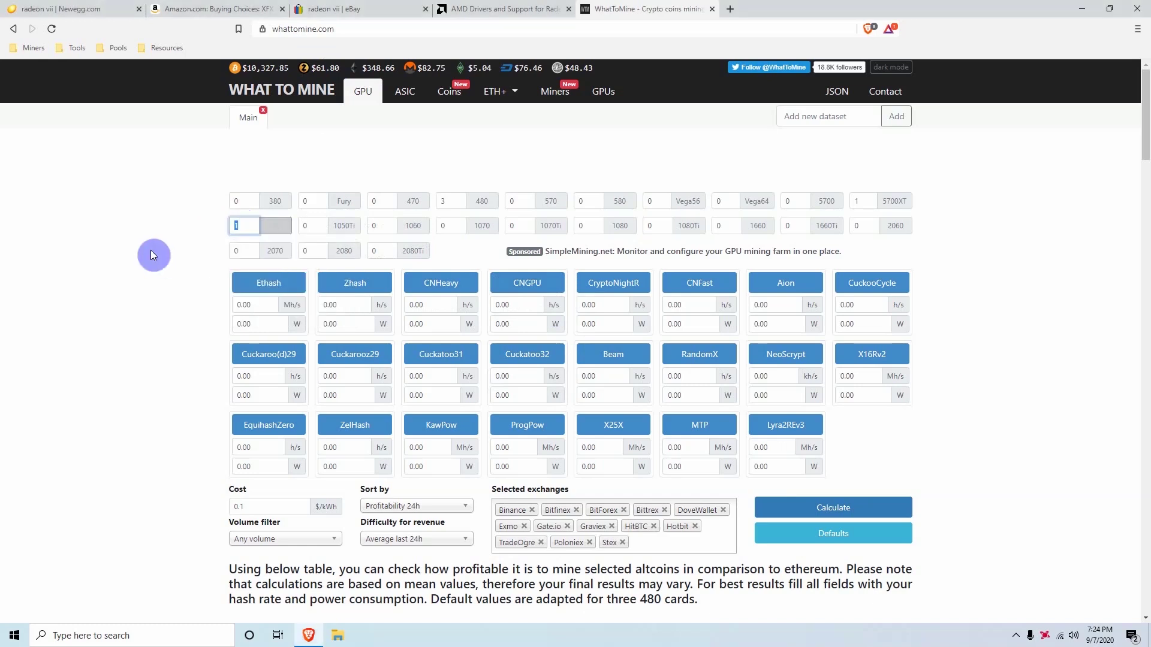
drag(154, 251, 245, 226)
double_click(246, 227)
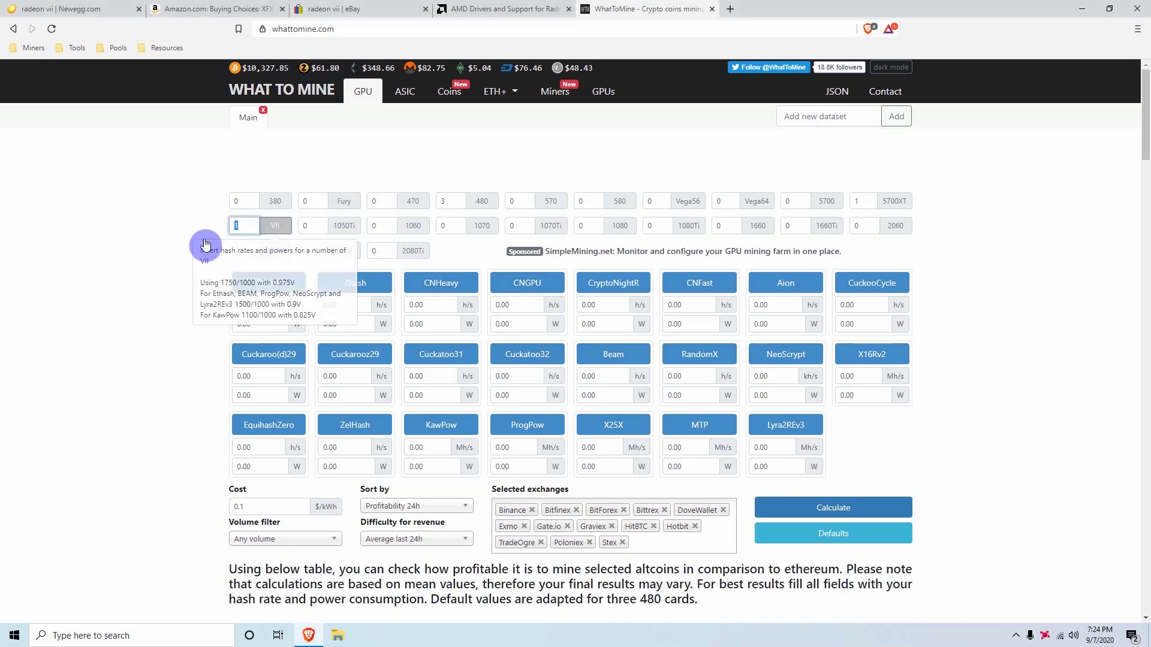
click(276, 235)
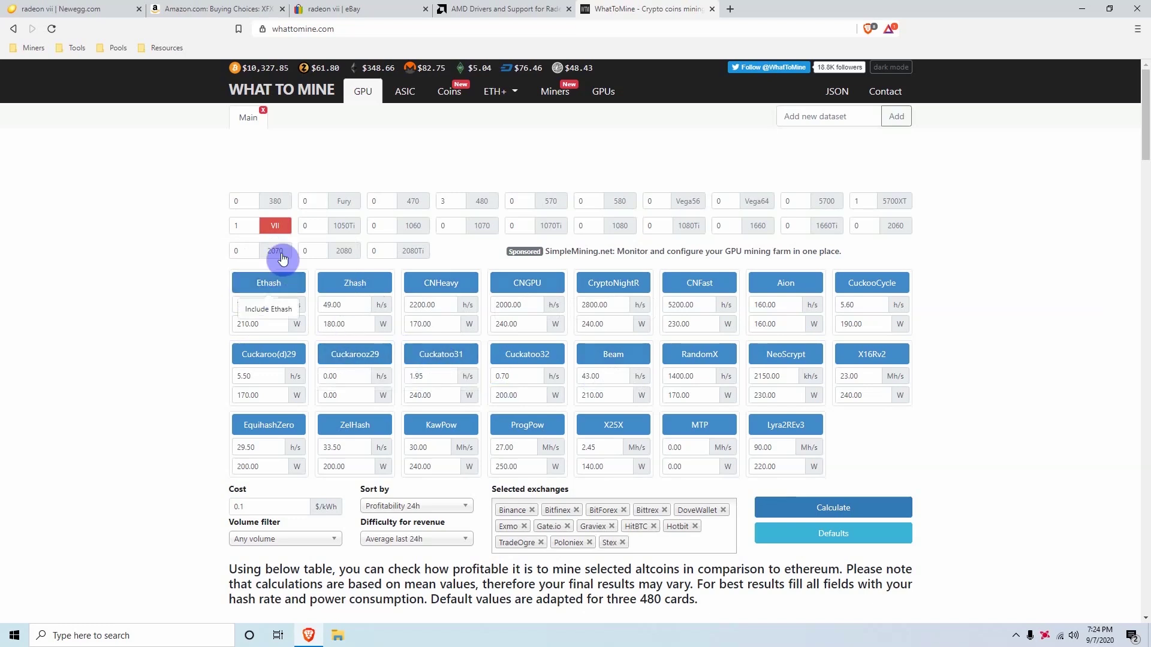
Change Ethash to 90 Mh/s and 250 W, keeping electricity cost at 0.1 $/kWh
double_click(256, 304)
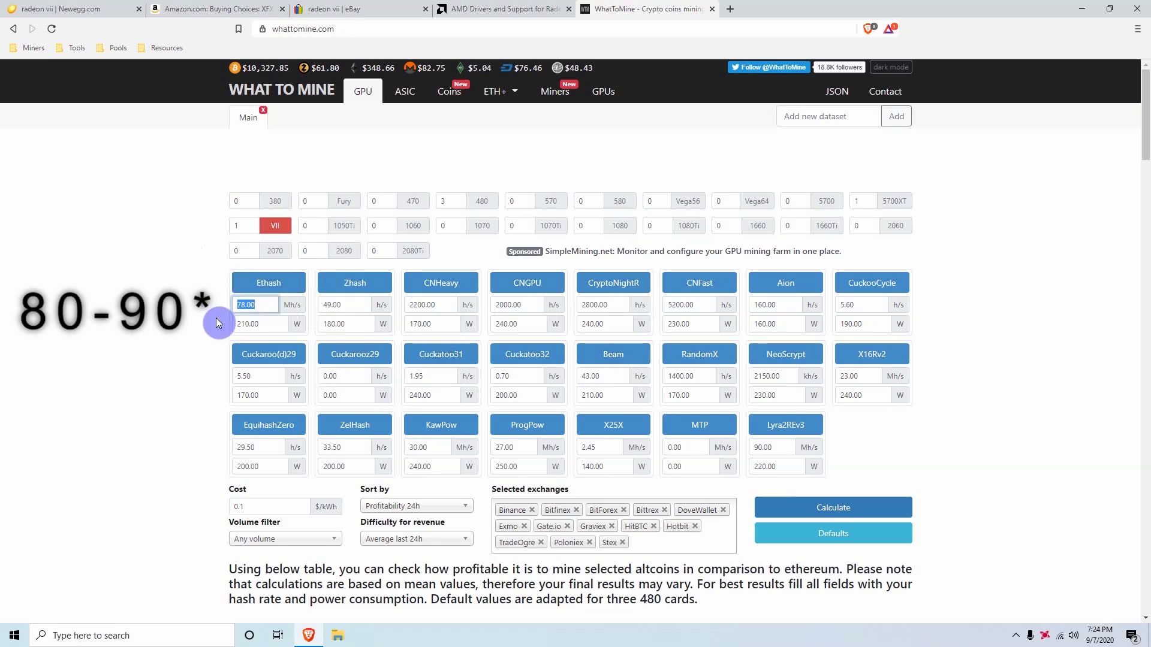
text(90)
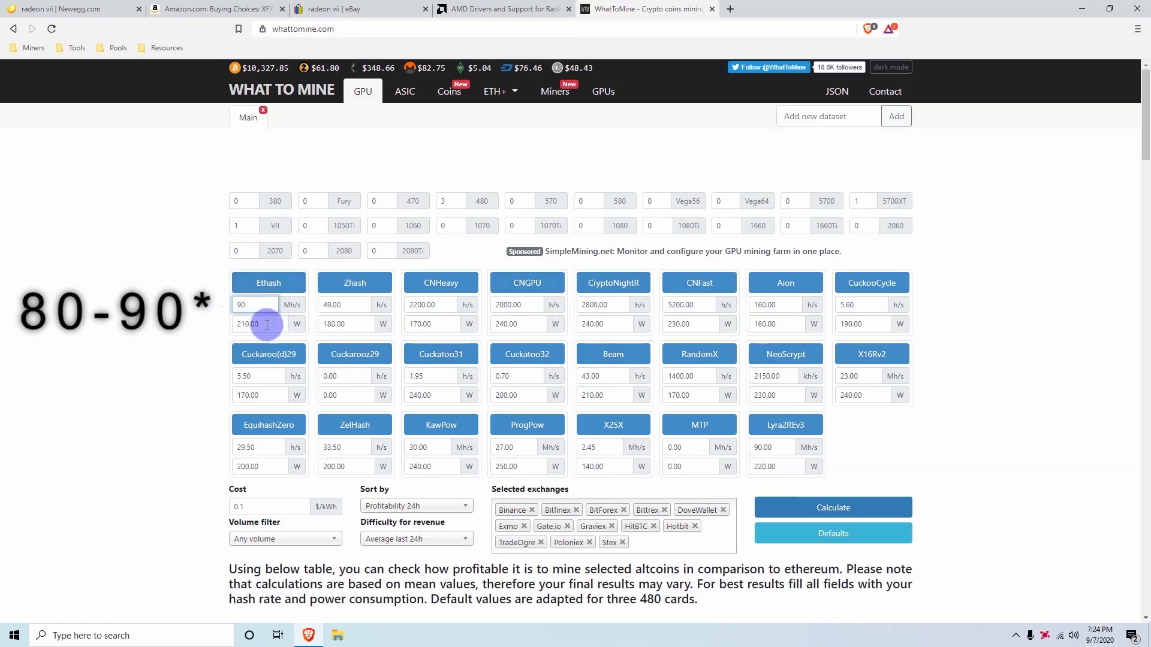
drag(269, 324, 230, 311)
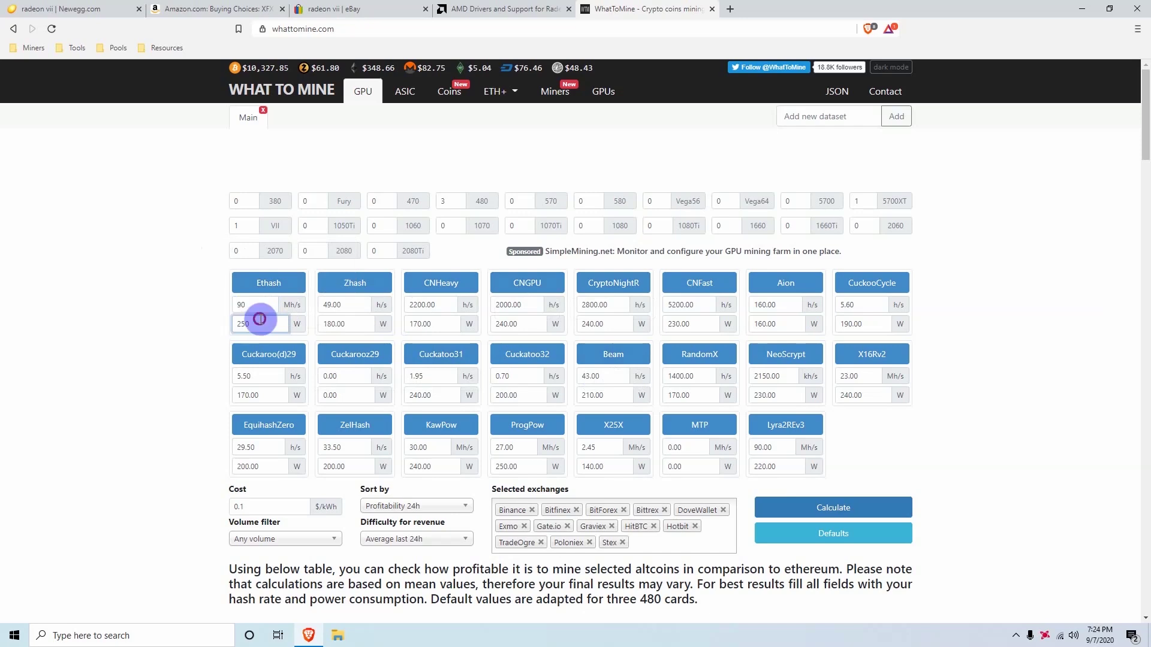
click(216, 341)
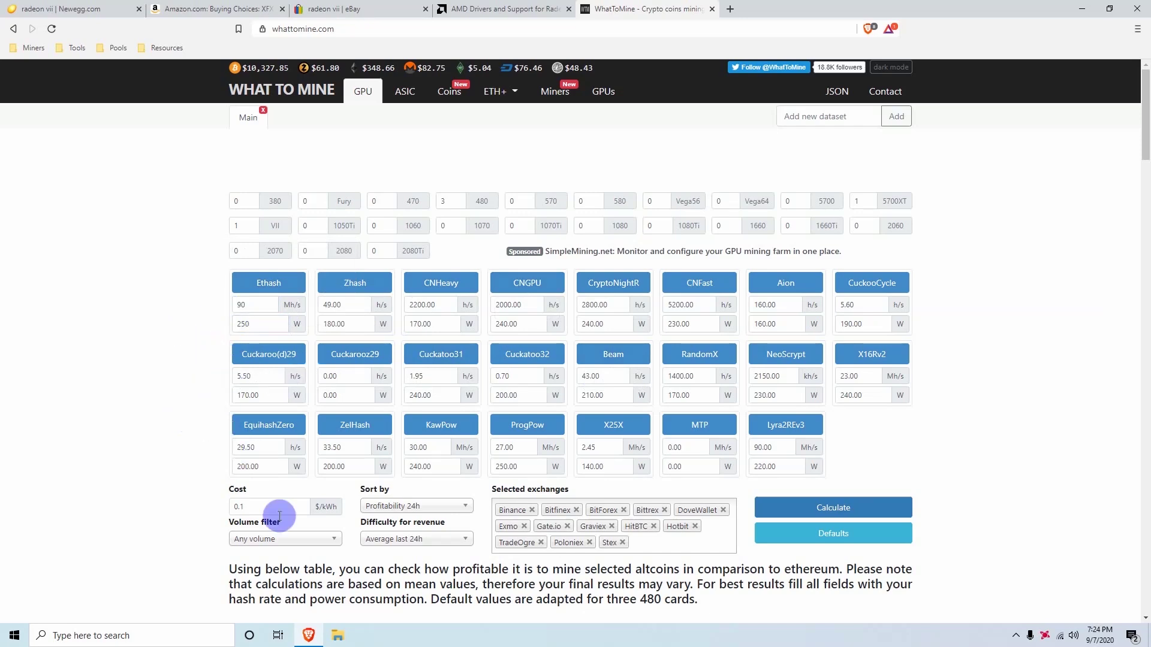
scroll(277, 496, down, 1)
double_click(235, 447)
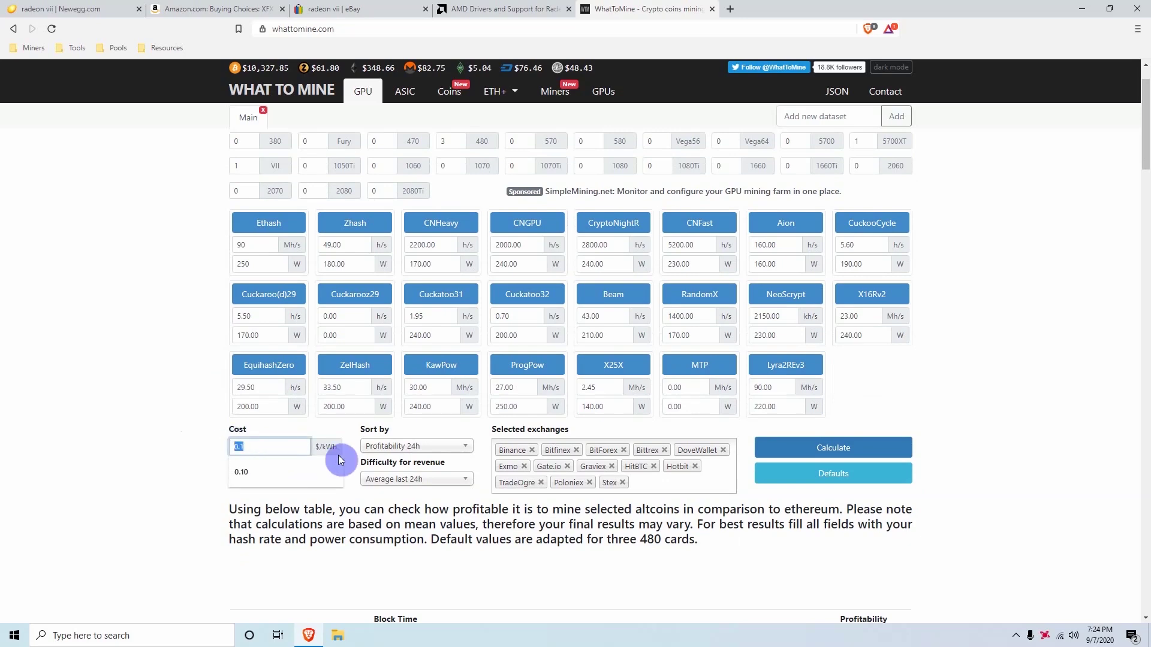
click(209, 451)
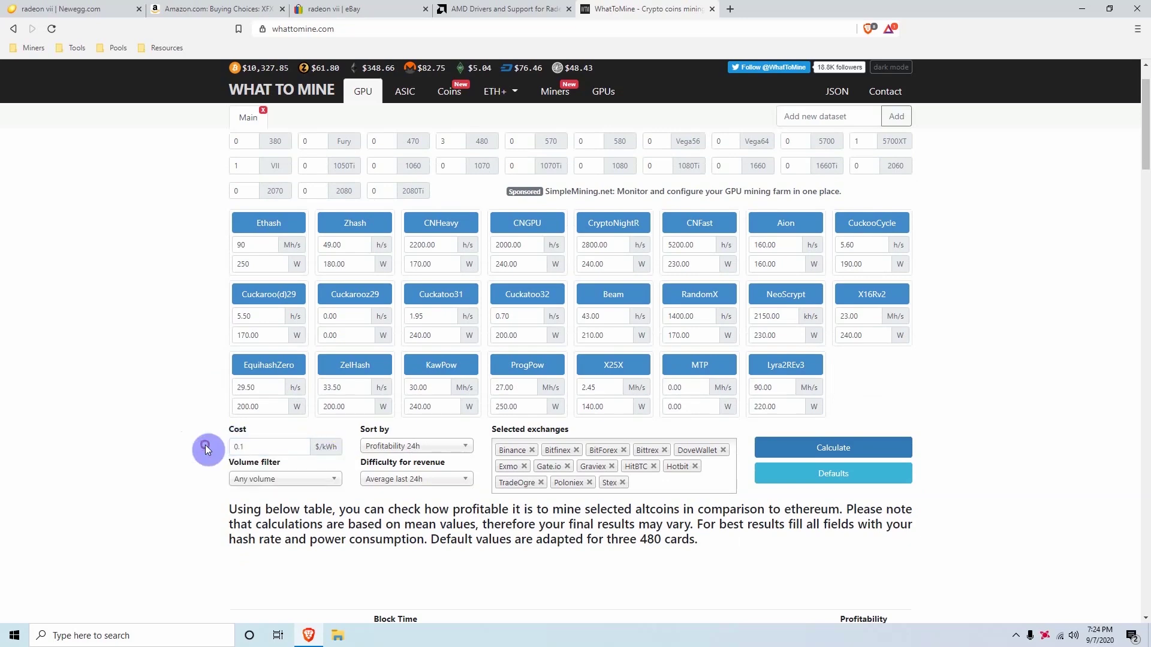
click(777, 459)
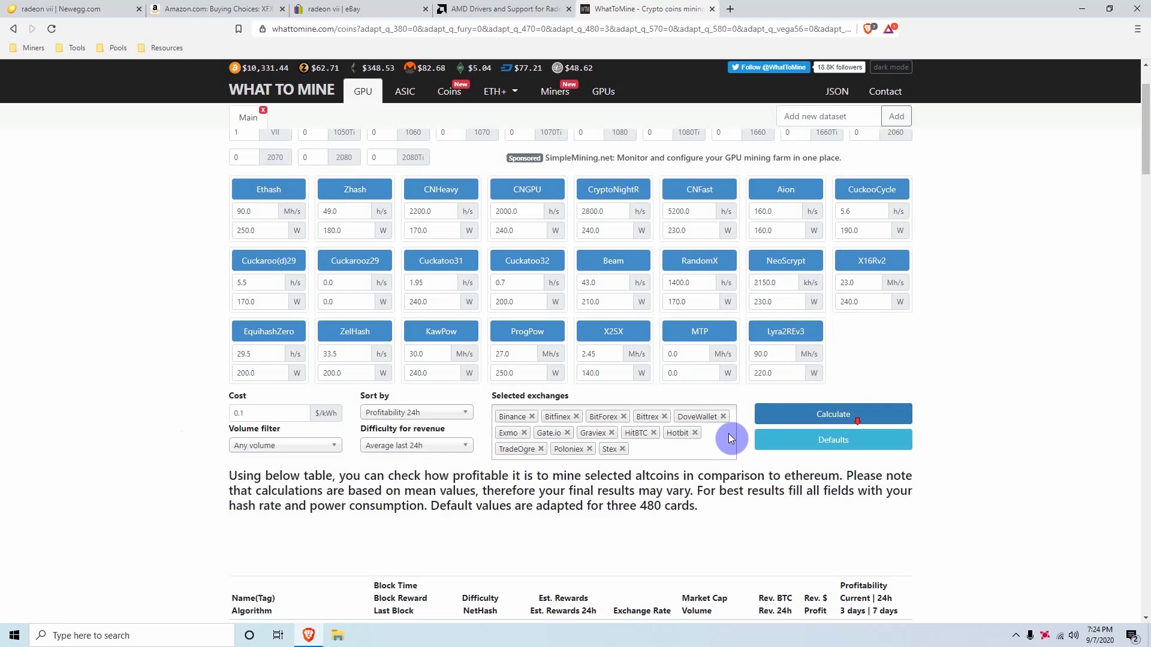
scroll(814, 496, down, 1)
scroll(814, 497, down, 3)
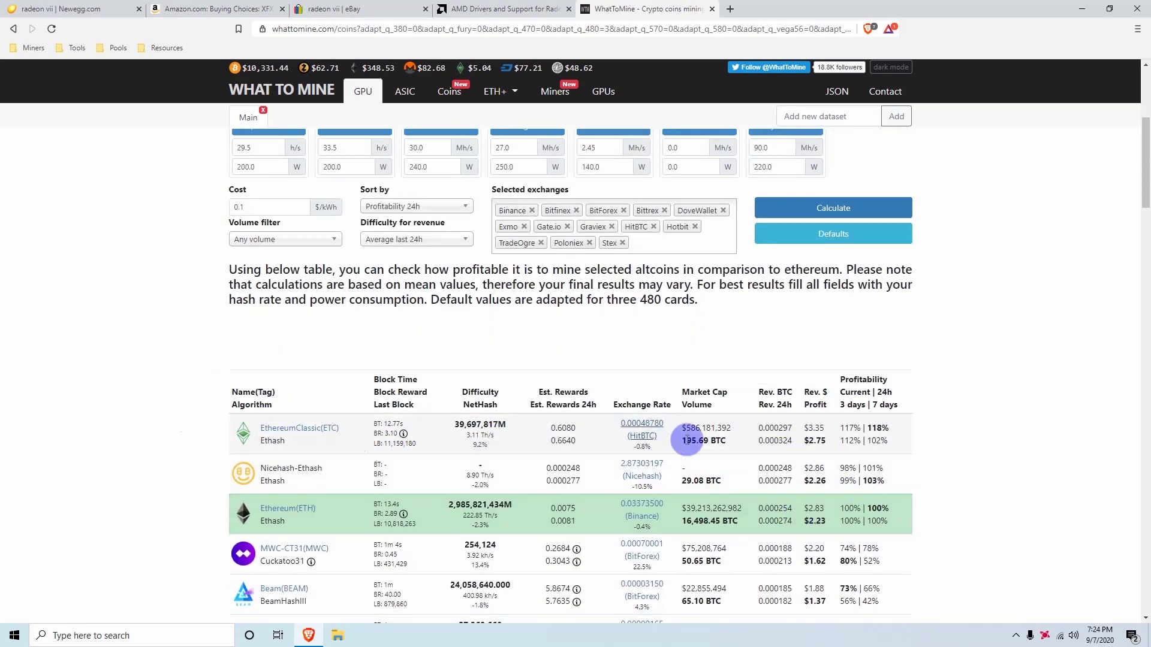
drag(826, 428, 804, 427)
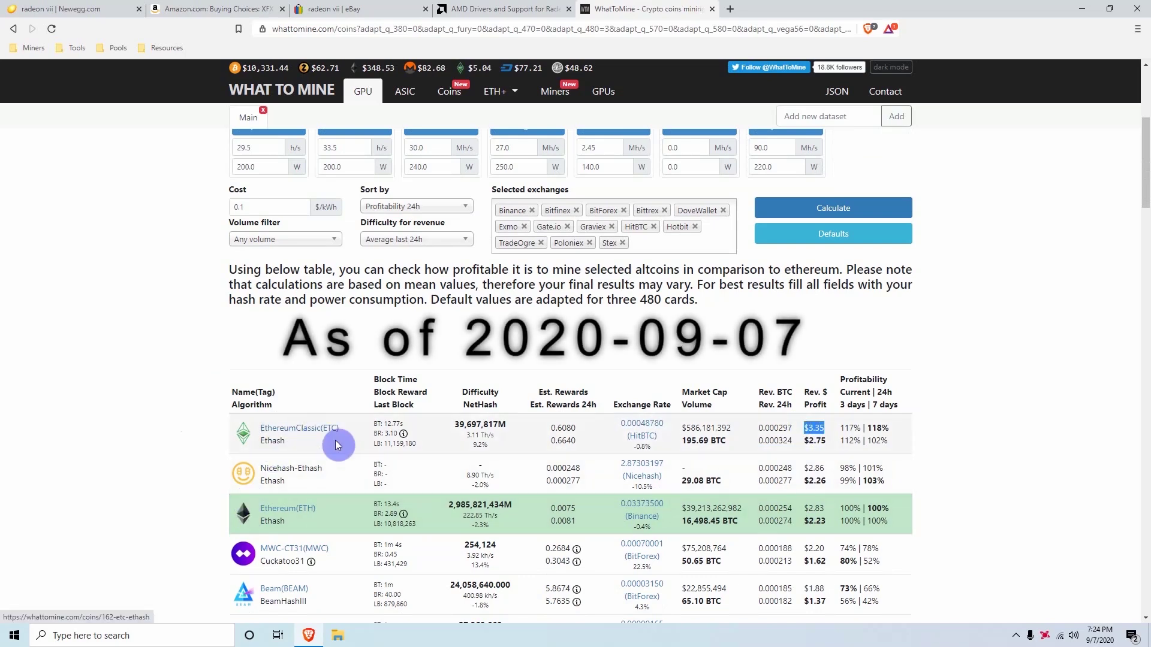
click(809, 429)
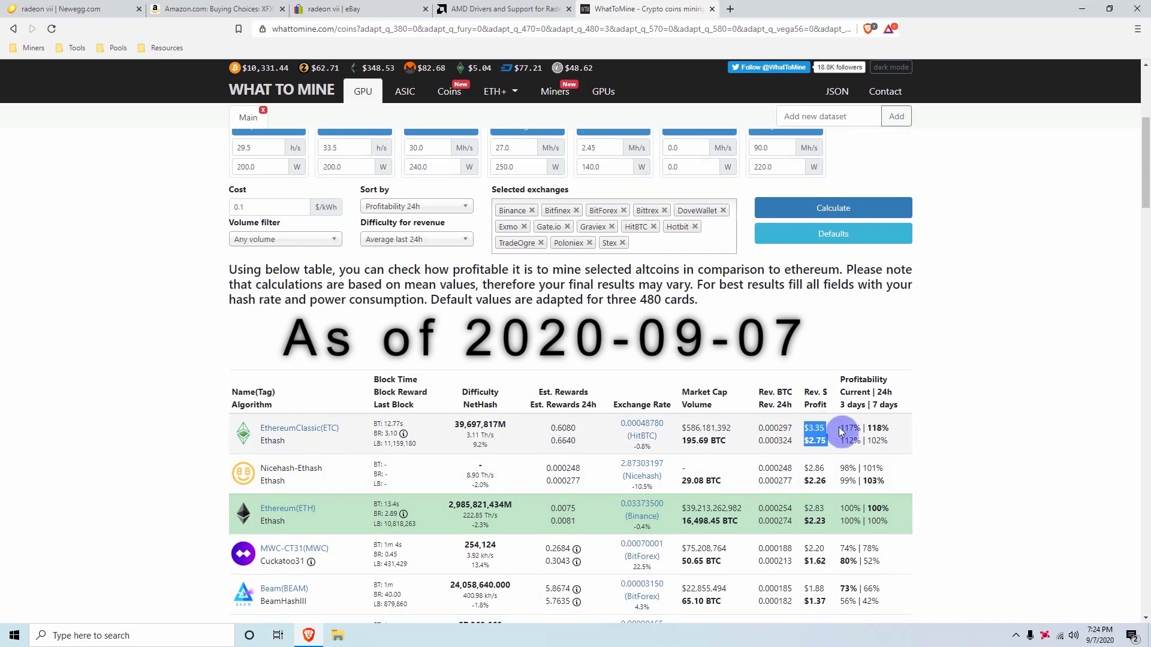
click(814, 426)
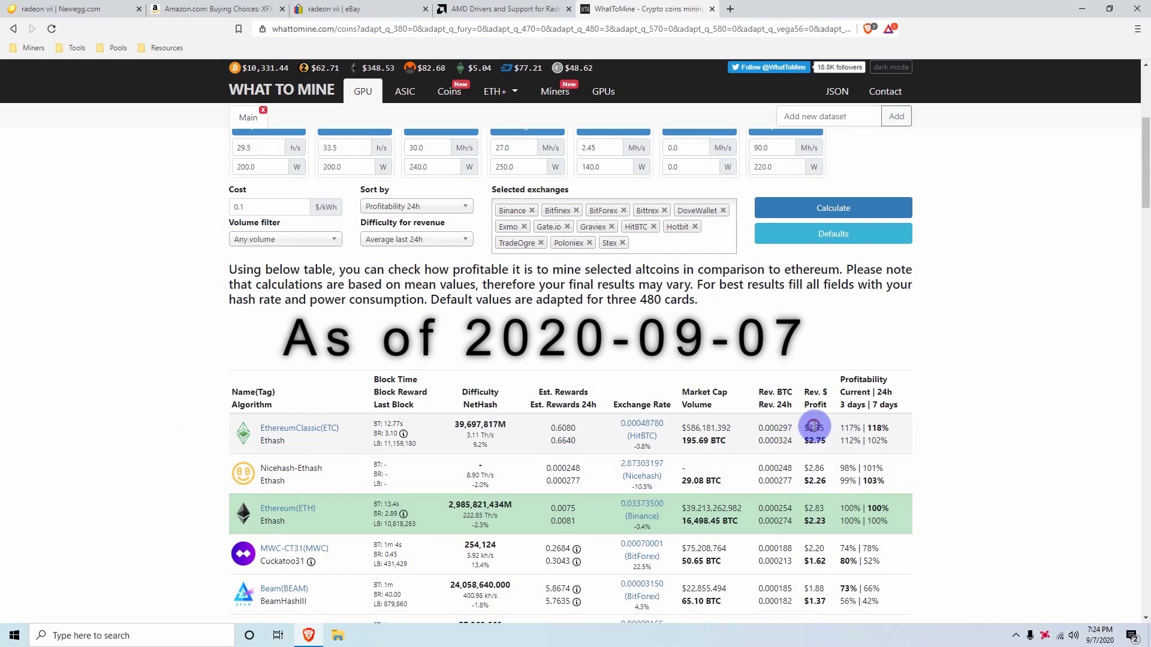
double_click(814, 443)
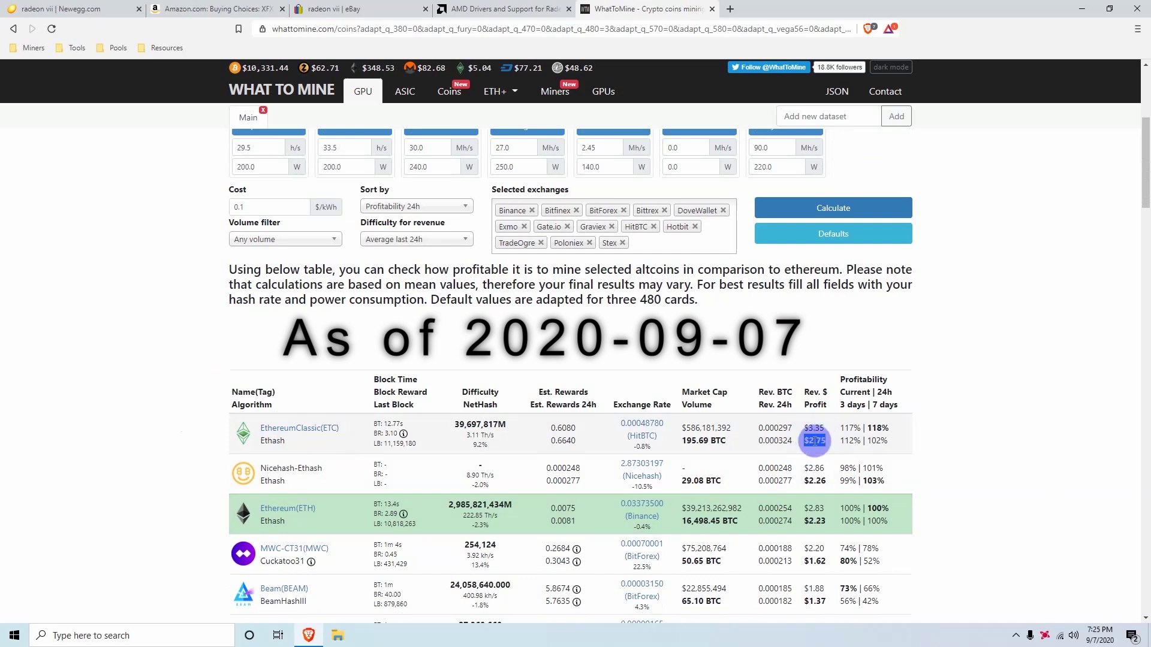
double_click(258, 208)
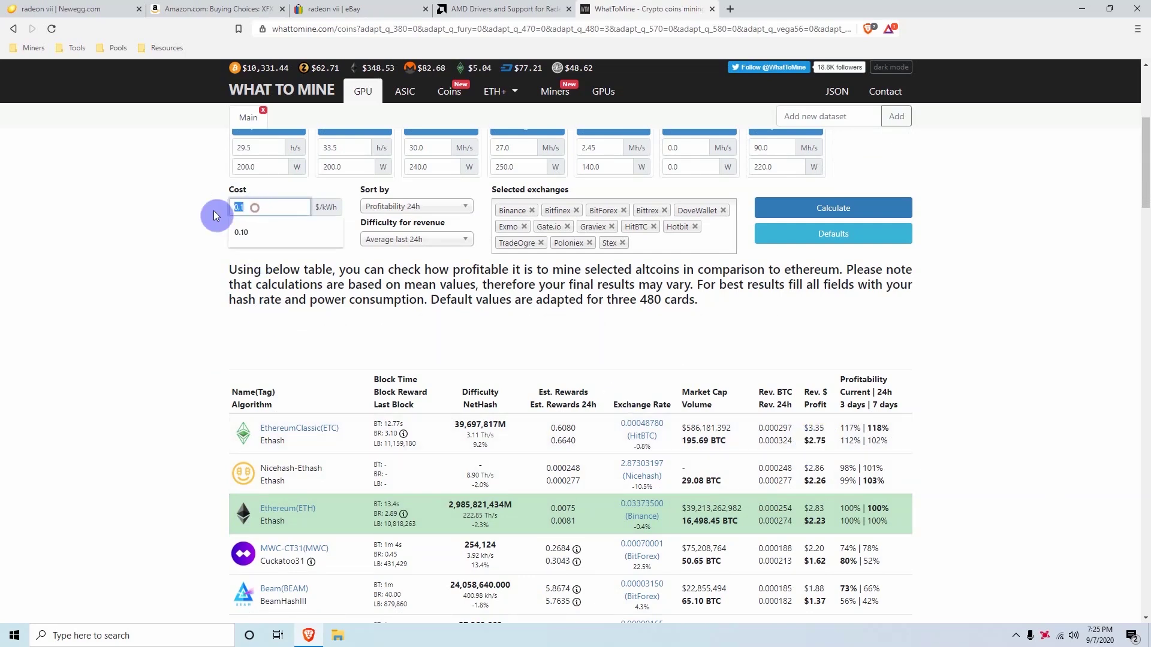
click(330, 208)
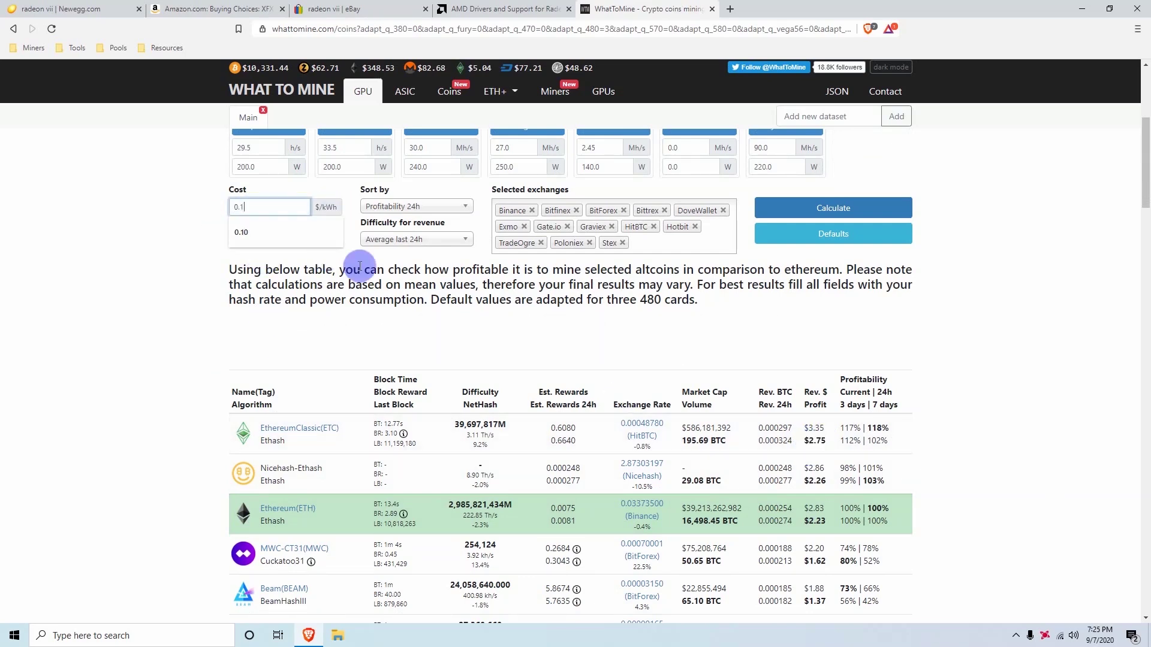
click(412, 321)
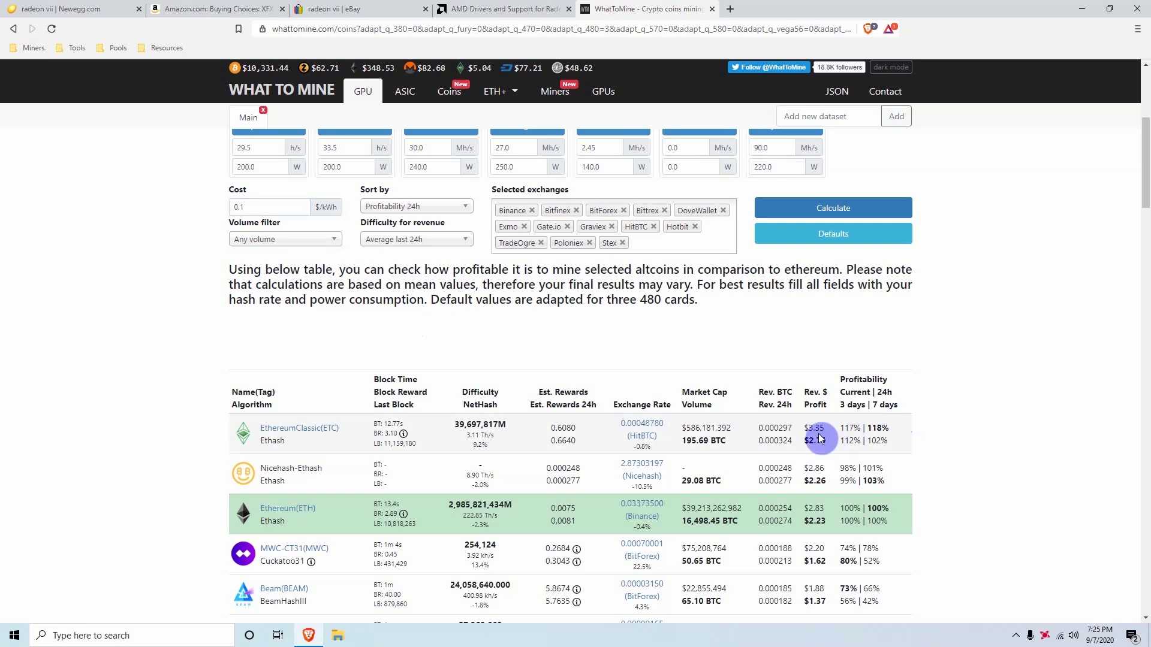
drag(805, 428, 828, 428)
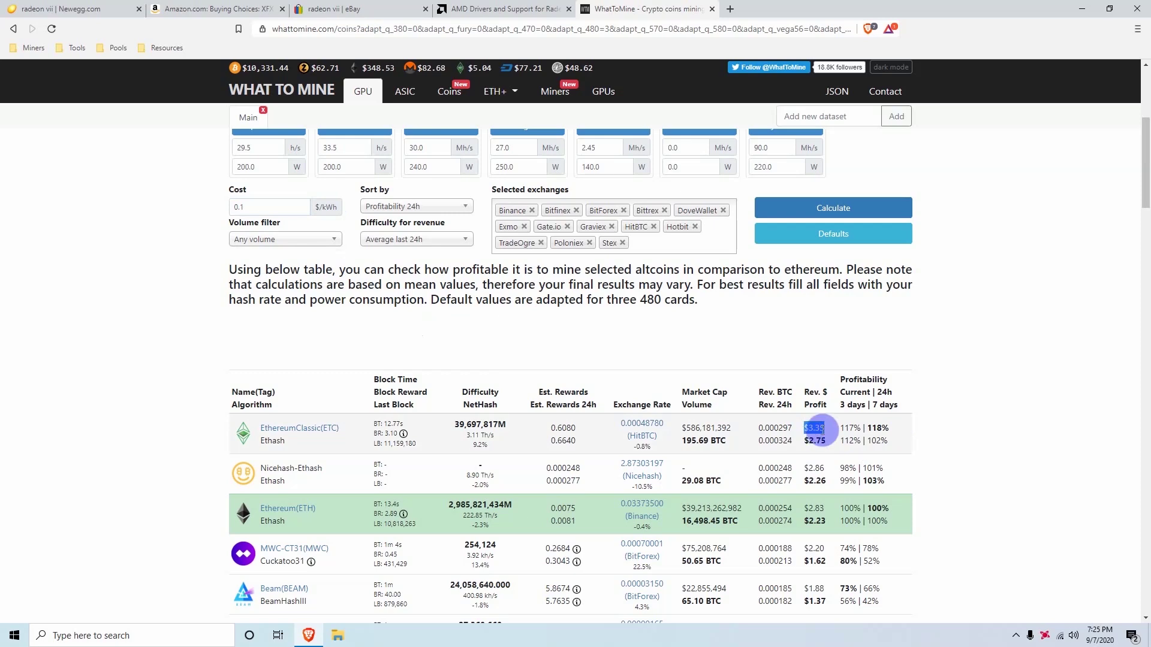
scroll(821, 432, down, 1)
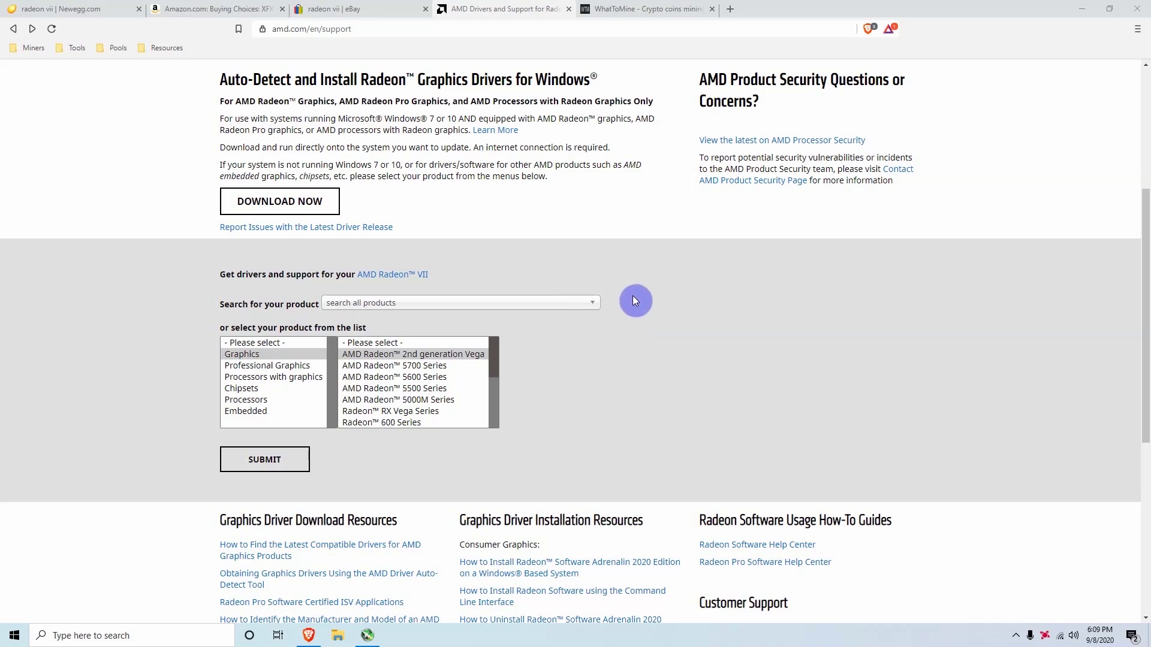
Choose AMD Radeon VII from the 2nd generation Vega product family and submit it
scroll(635, 300, up, 1)
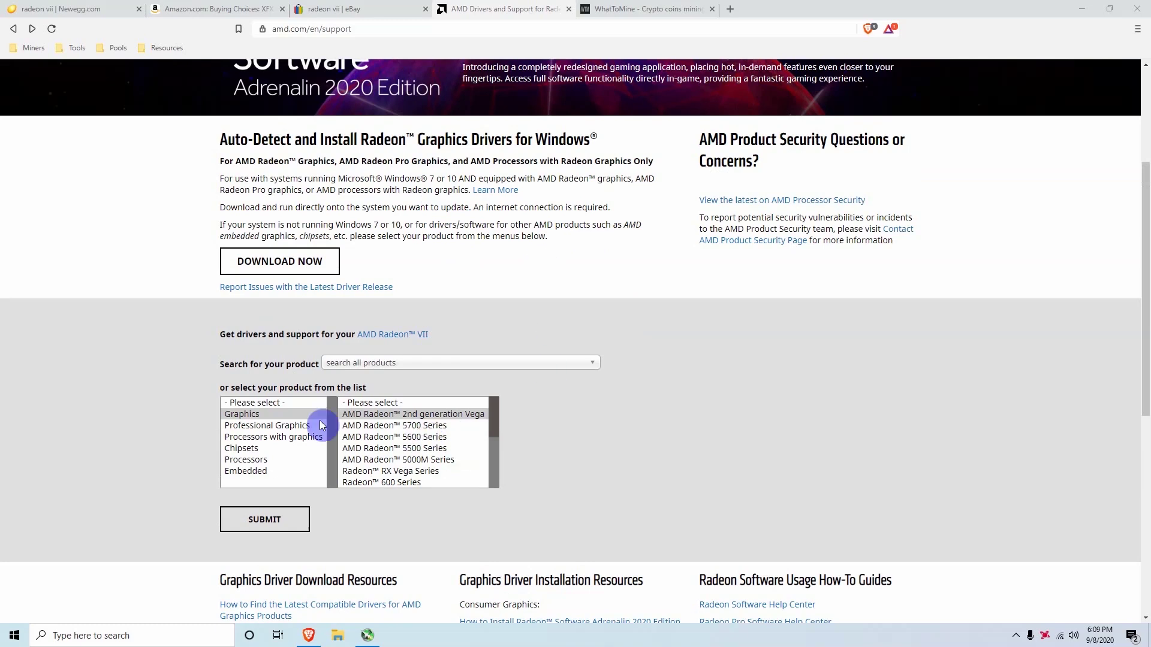
click(405, 415)
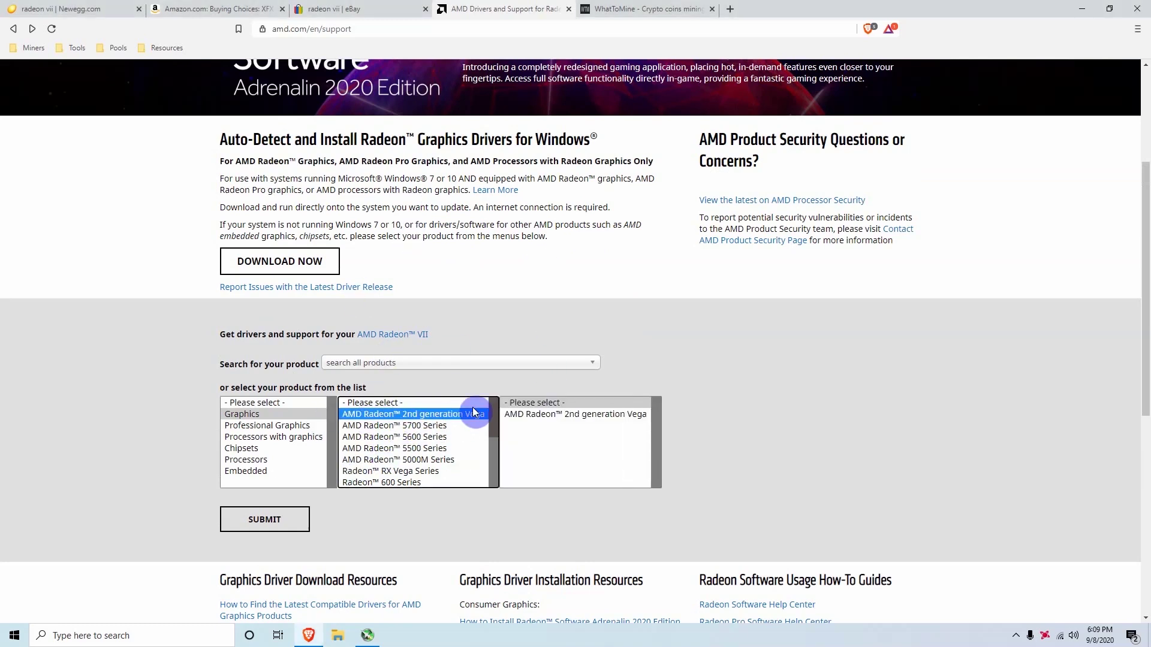
click(530, 413)
click(689, 414)
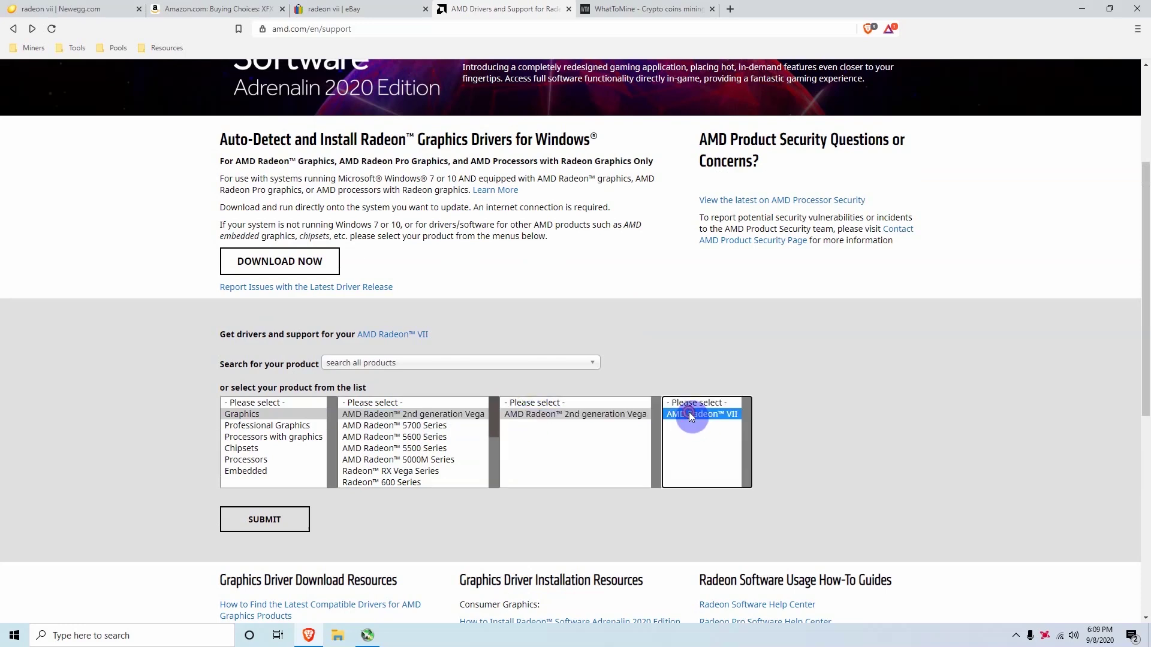
click(266, 519)
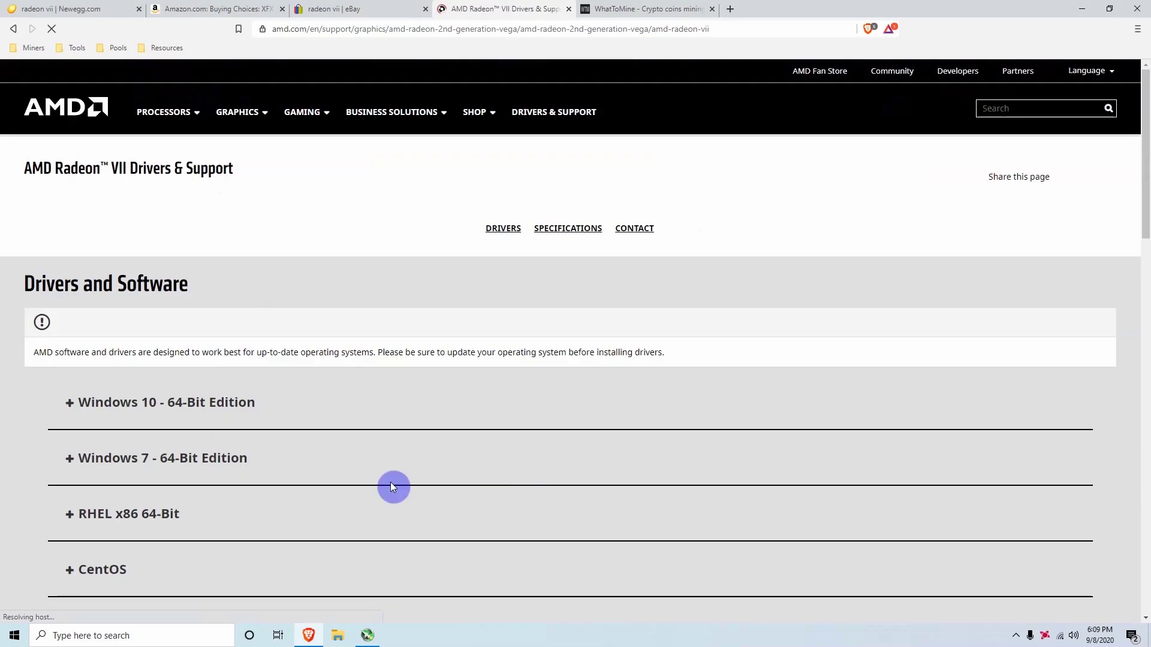
Select the Windows 10 64-bit Adrenalin 2020 Edition 20.4.2 Recommended driver, then minimize the browser
click(184, 410)
scroll(380, 401, down, 3)
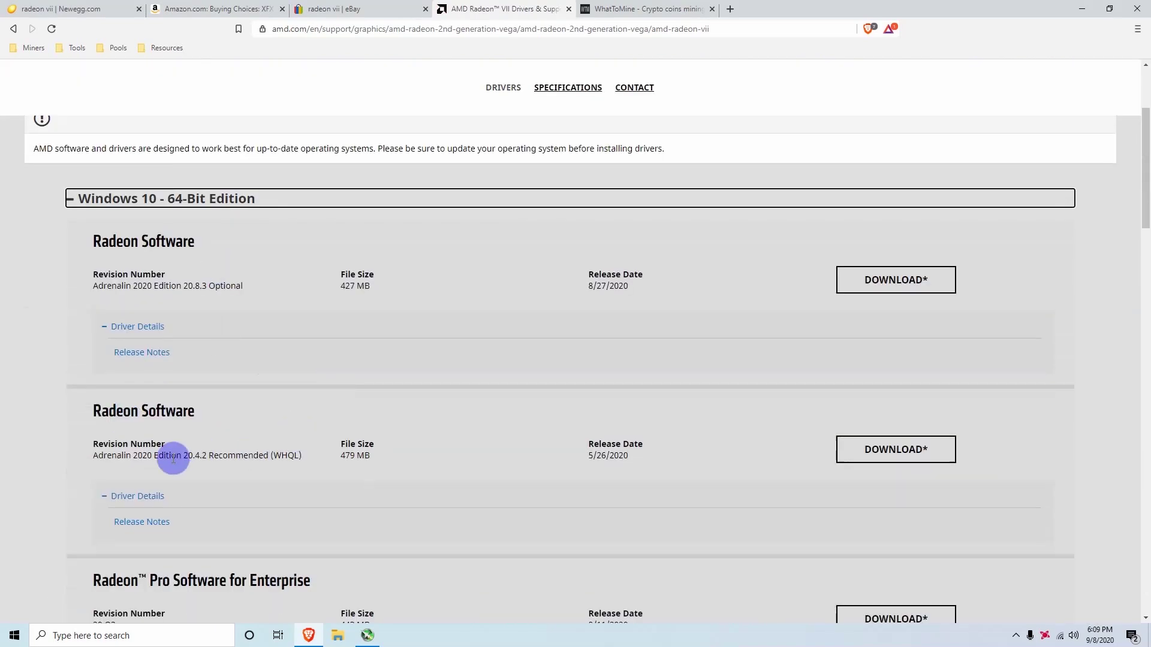
double_click(231, 455)
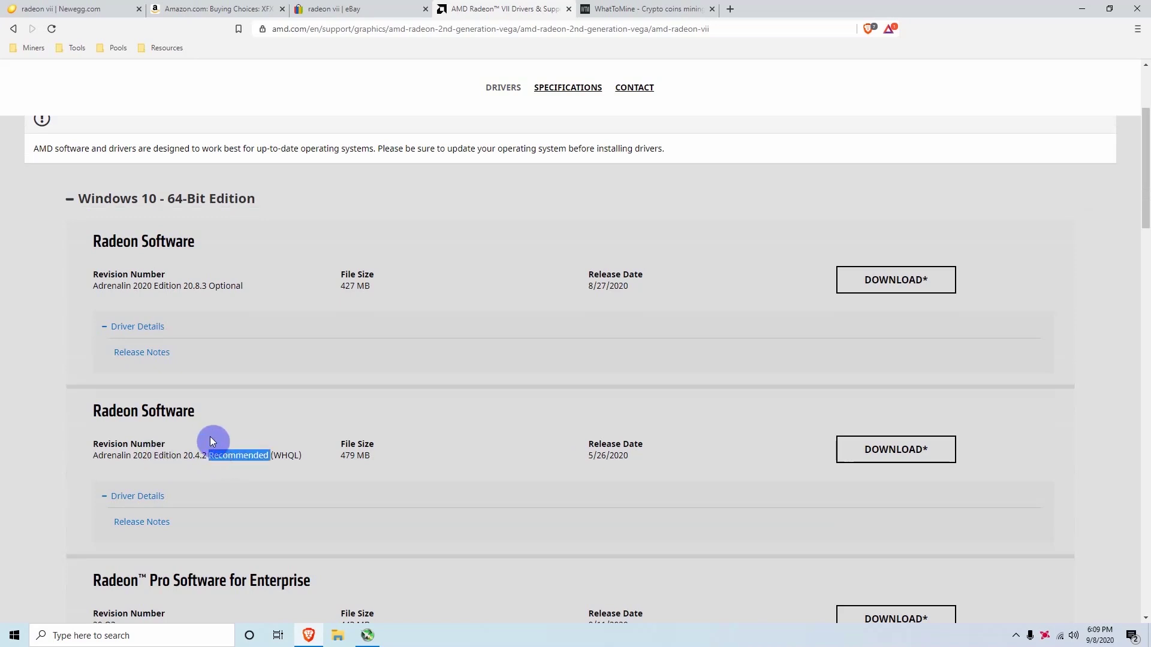
drag(250, 290, 201, 289)
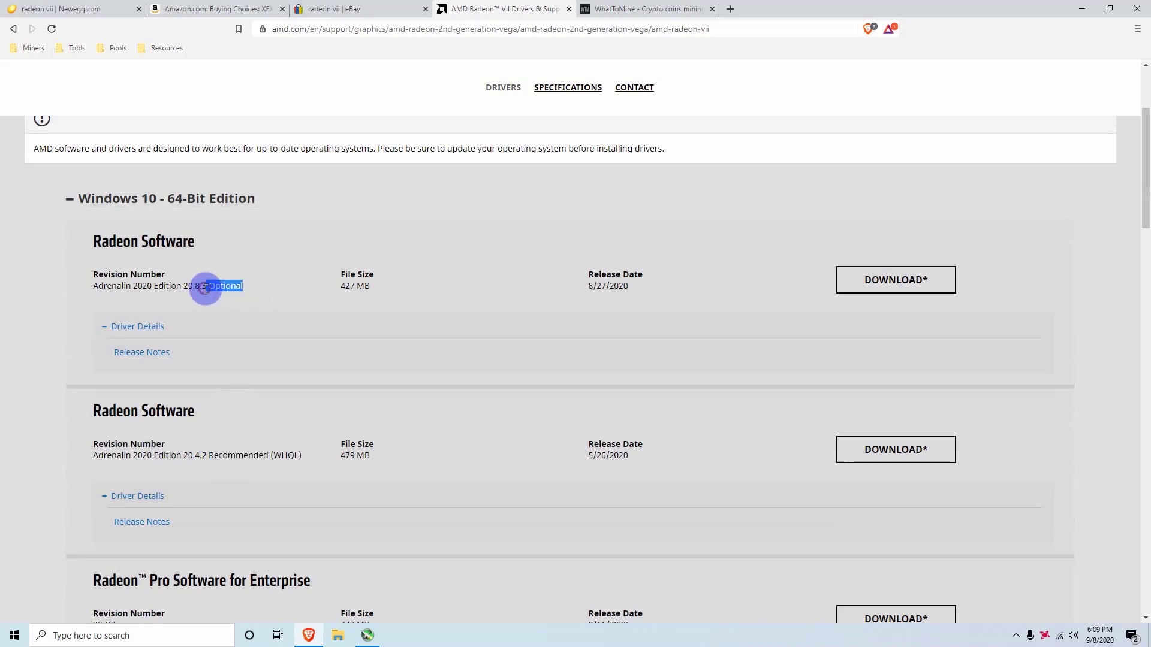
click(245, 451)
triple_click(245, 453)
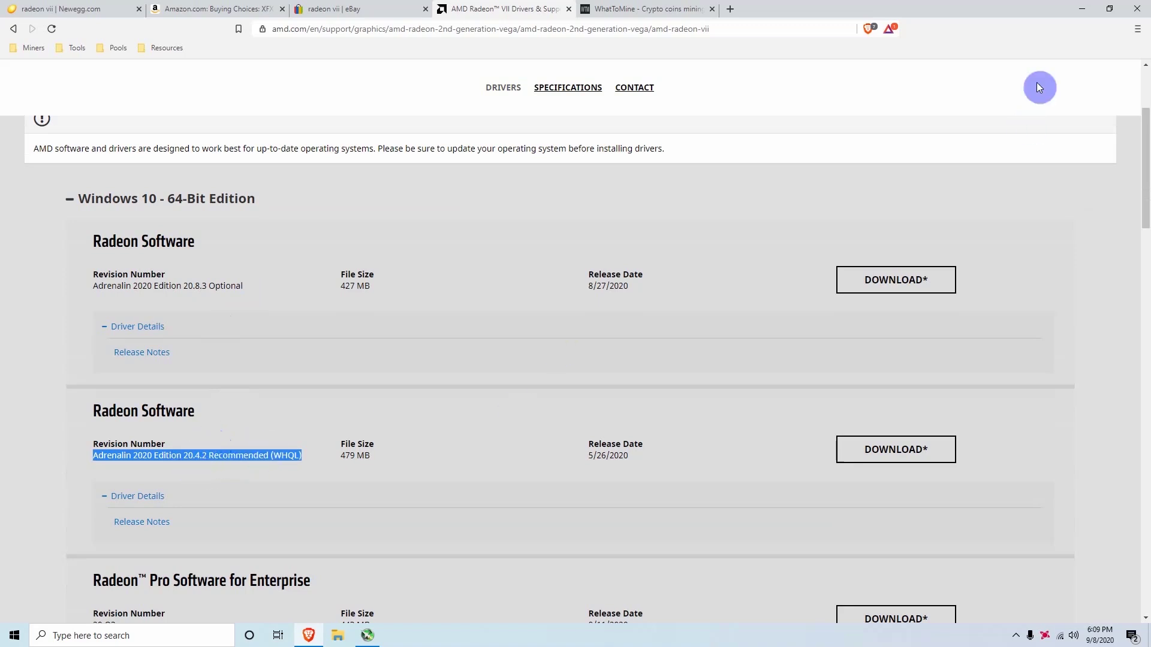
click(1079, 9)
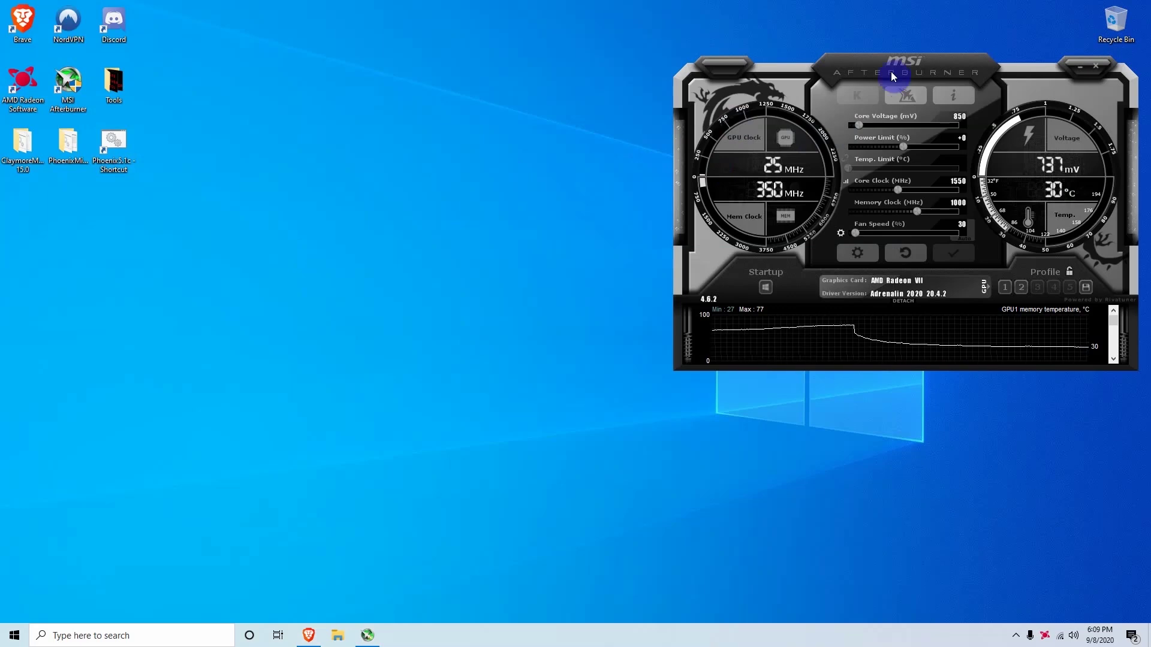
Load Afterburner profile 1 (850 mV, 1550 MHz core, 1000 MHz memory) and review settings and fan curve
drag(890, 66, 569, 166)
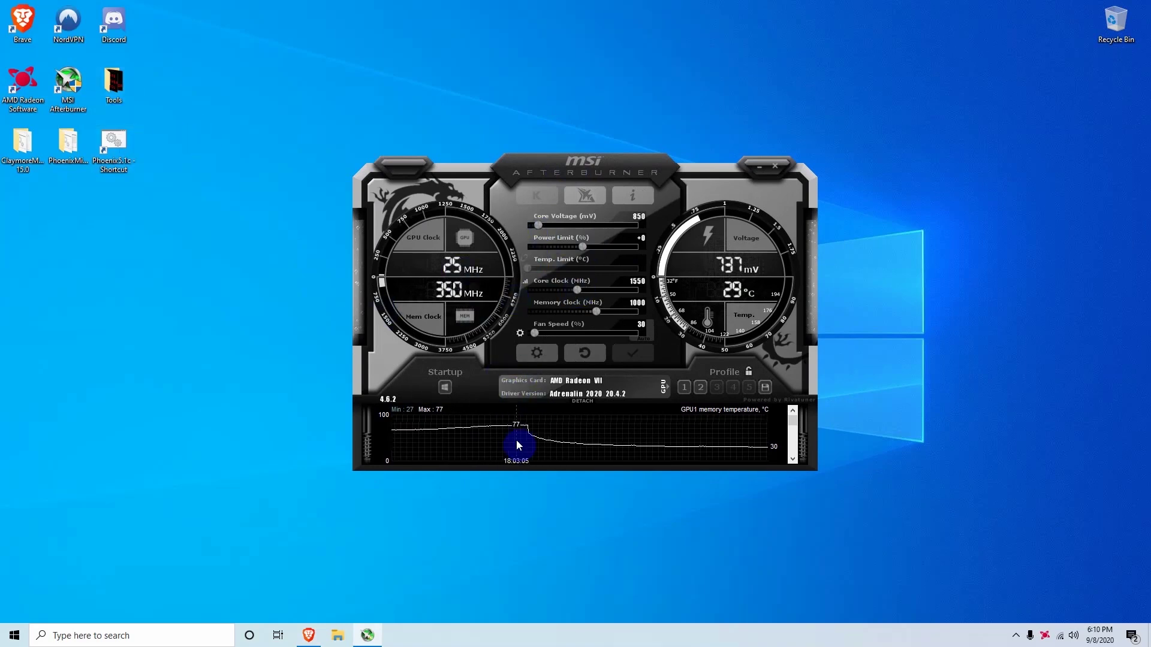
mouse_move(513, 451)
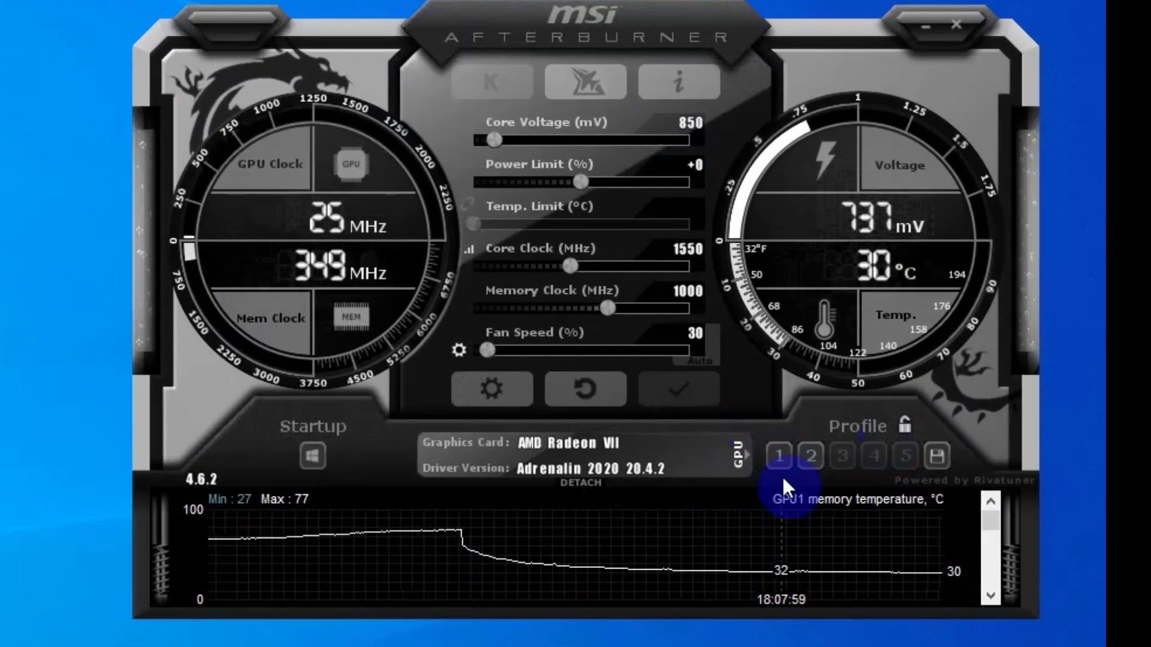
click(983, 392)
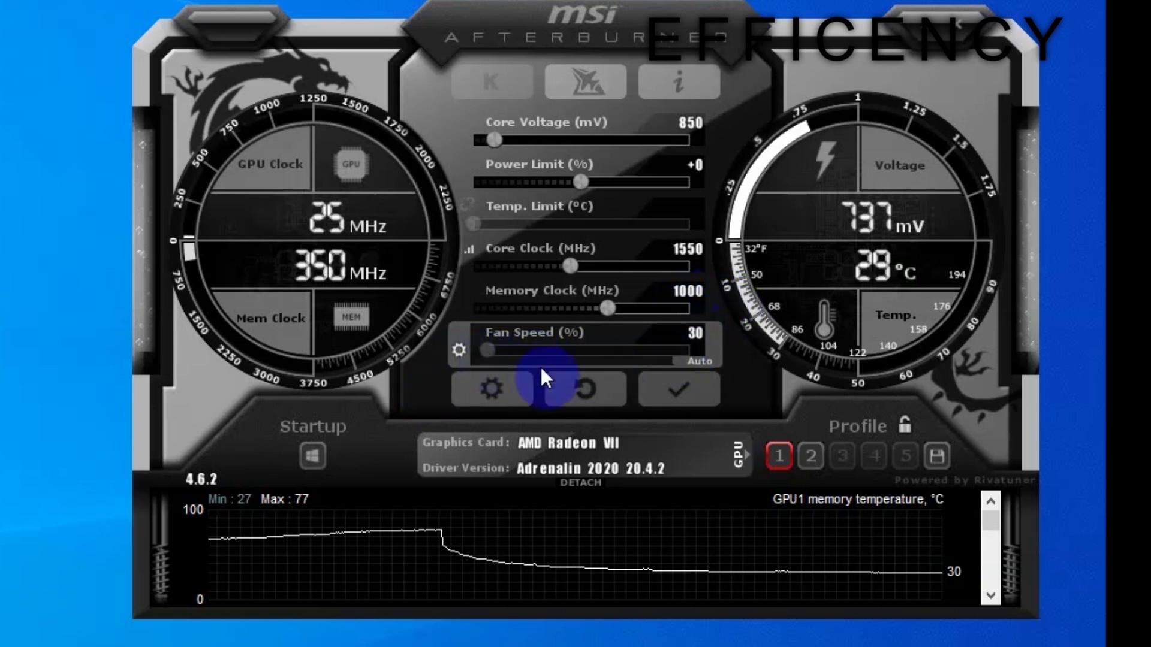
click(479, 391)
scroll(340, 179, down, 3)
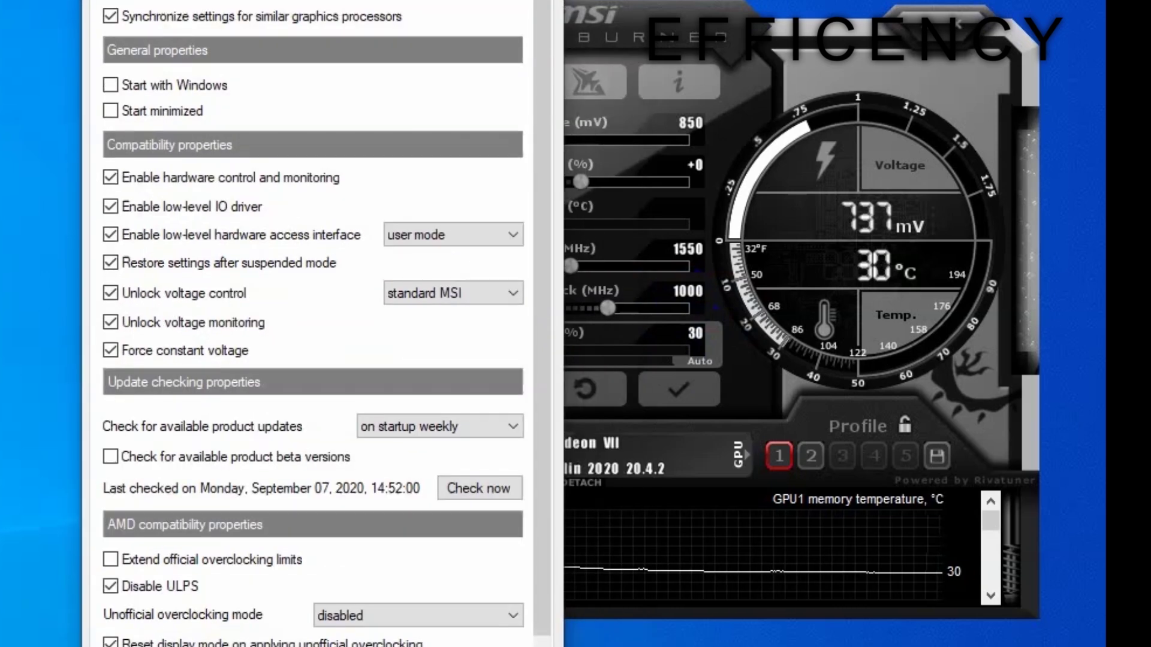
key(ctrl+Tab)
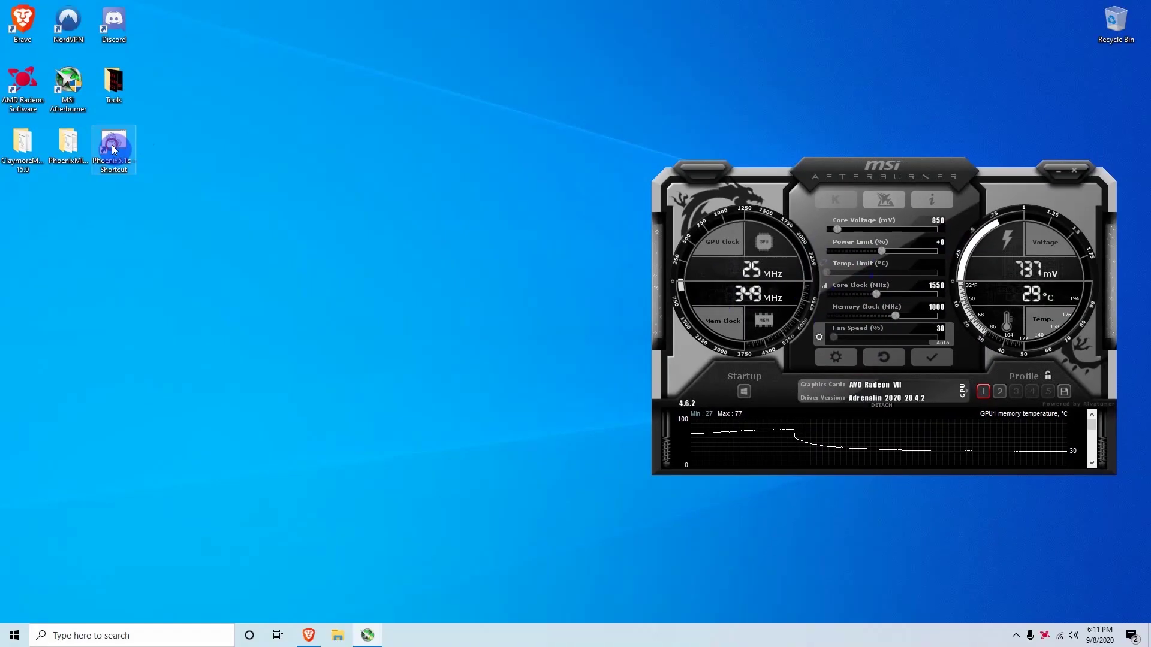
Launch PhoenixMiner from the Phoenix5.1c desktop shortcut to mine ETH on ethermine
right_click(116, 150)
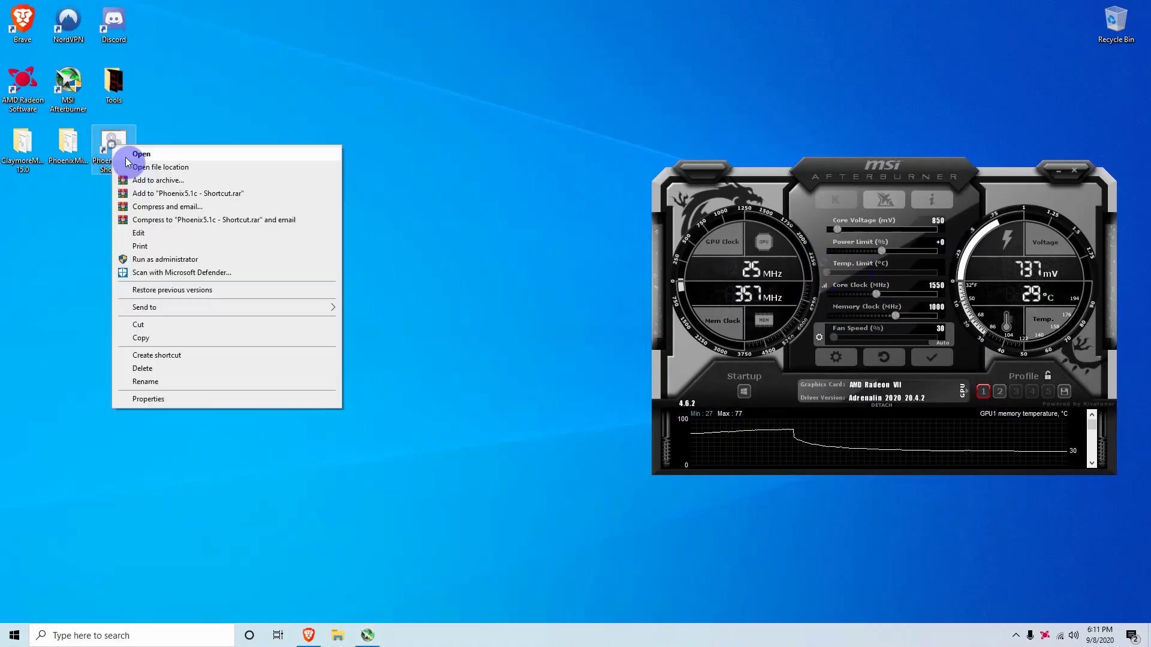
click(192, 190)
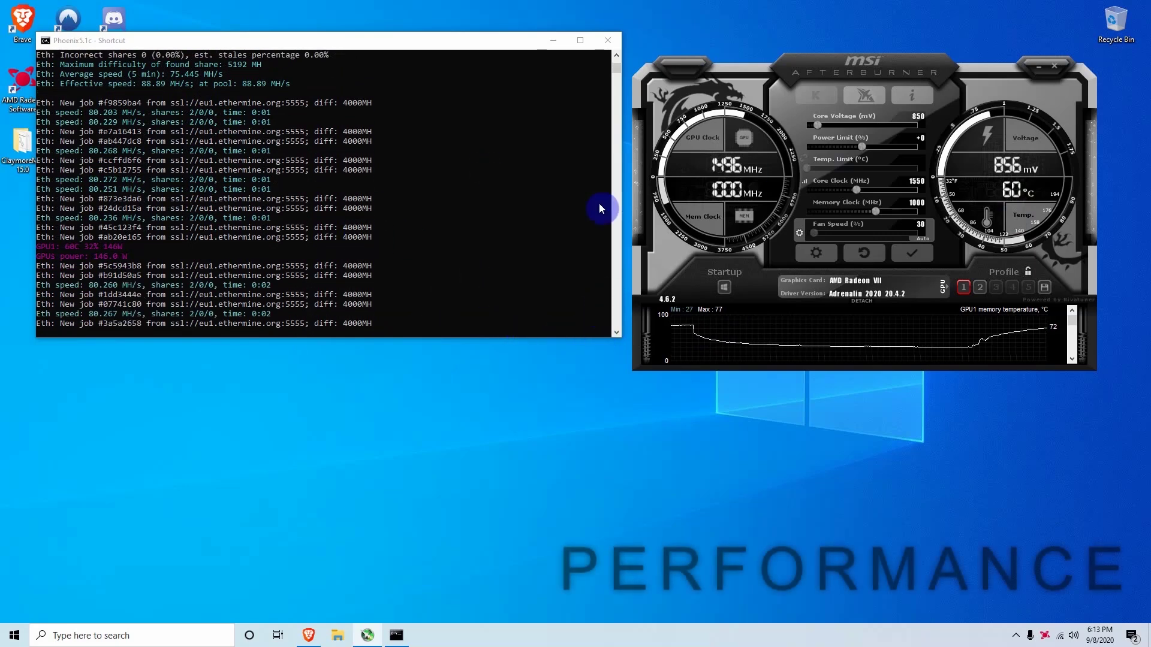
Load Afterburner profile 2: 950 mV, 1750 MHz core clock, 1100 MHz memory clock
click(979, 292)
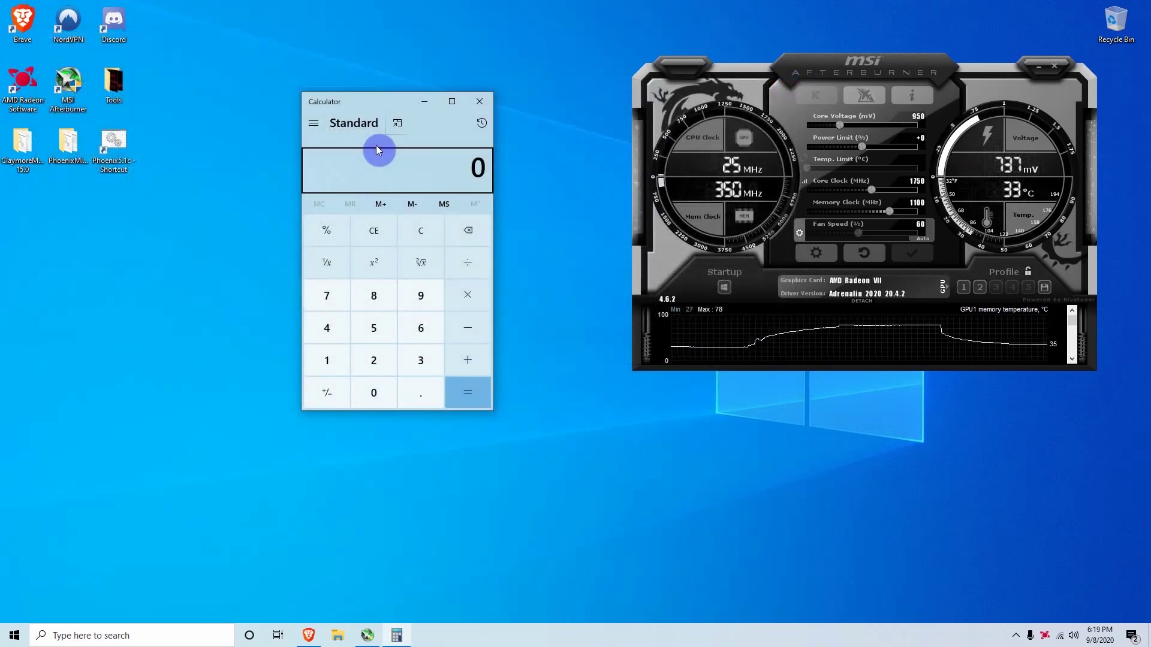
Calculate 80 ÷ 190 for profile 1's efficiency, about 0.42 MH/s per watt
text(80)
key(slash)
text(190)
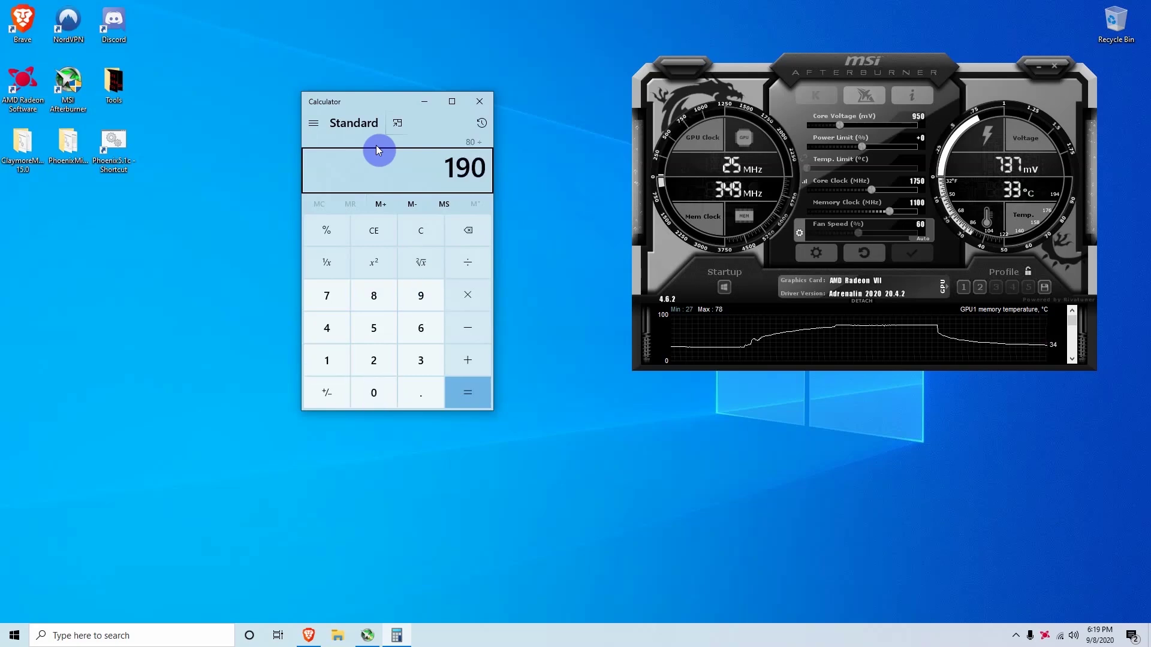
key(Return)
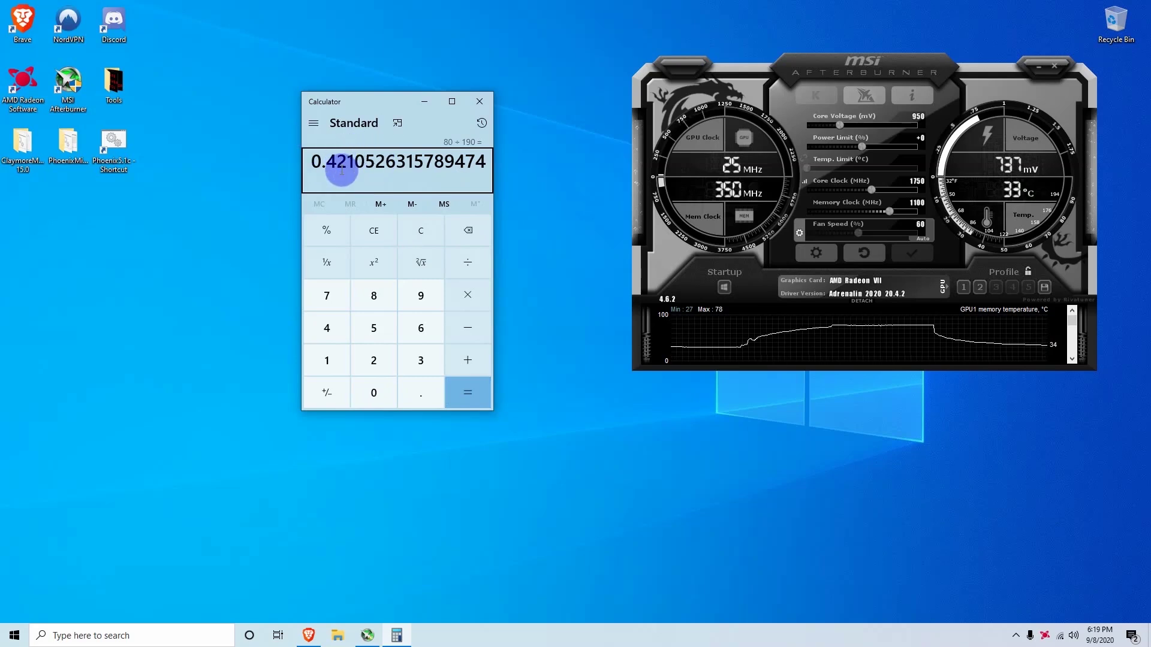
drag(347, 165, 313, 163)
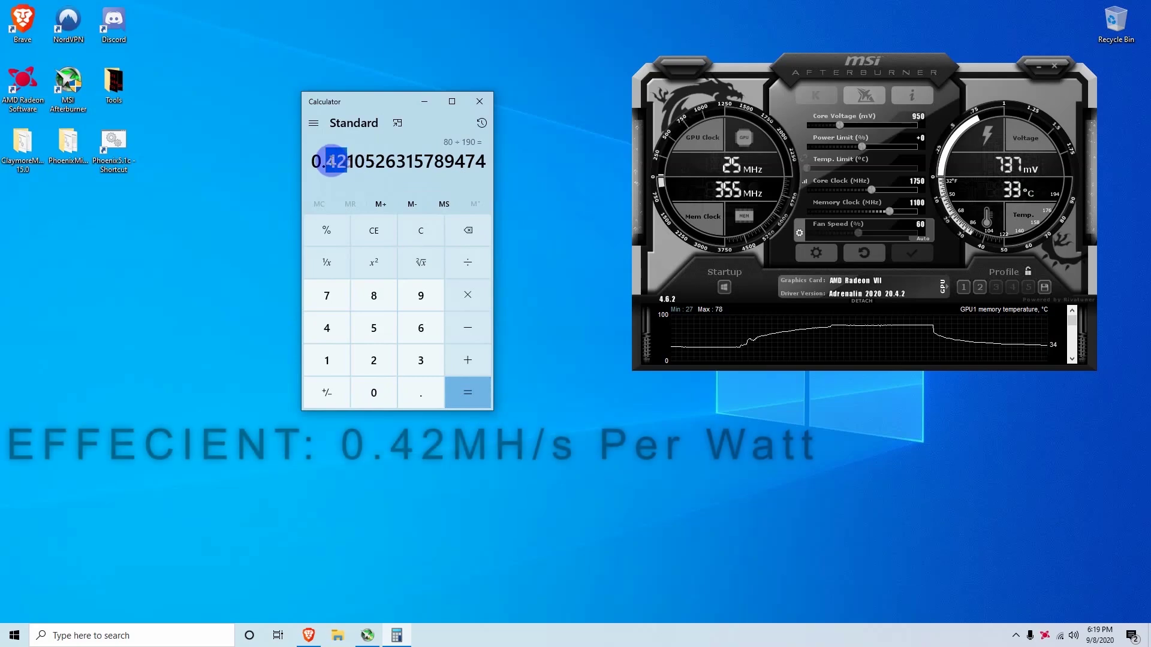
click(407, 167)
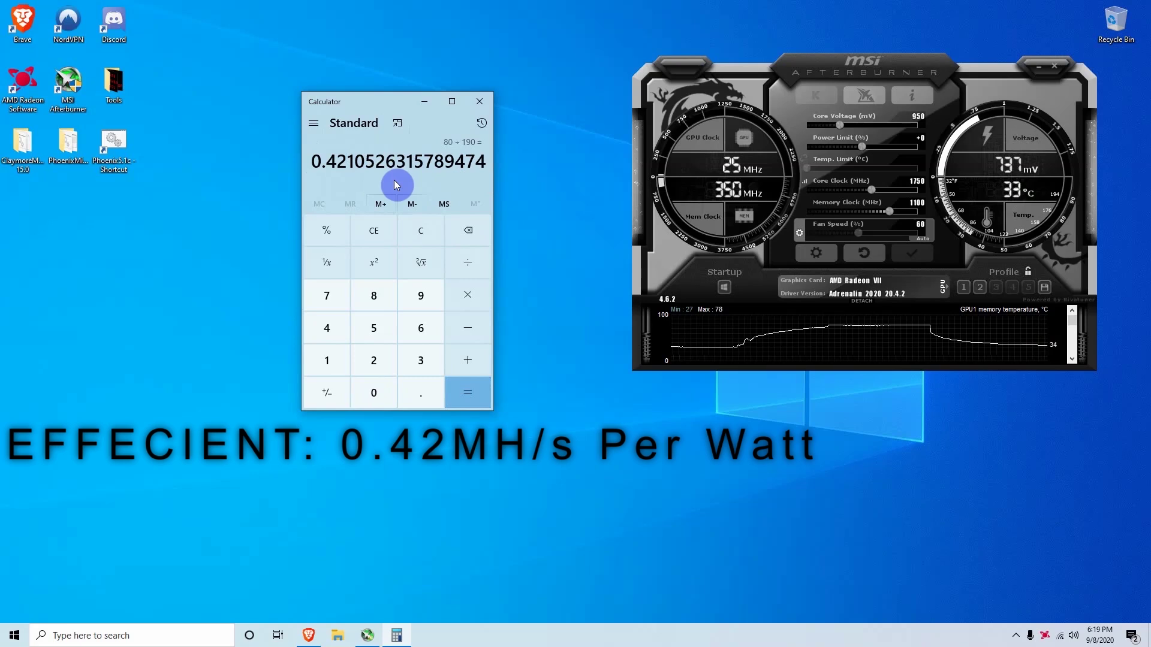
Calculate 90 ÷ 290 ≈ 0.31 MH/s per watt, then reload efficiency profile 1 in Afterburner
text(90)
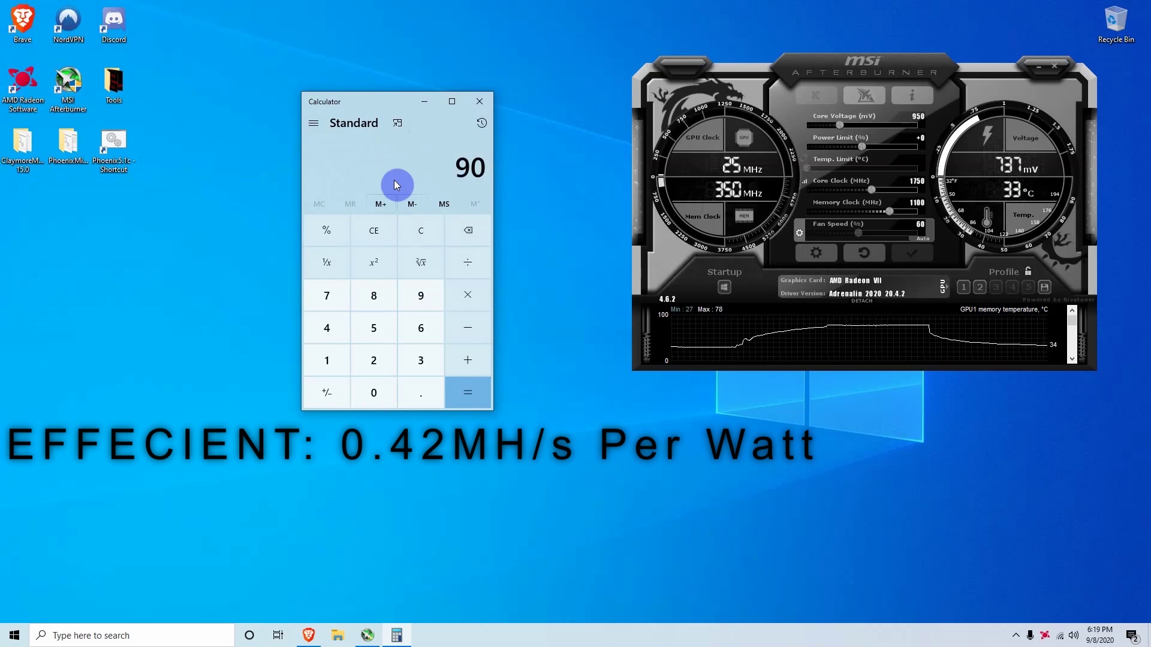
key(slash)
text(290)
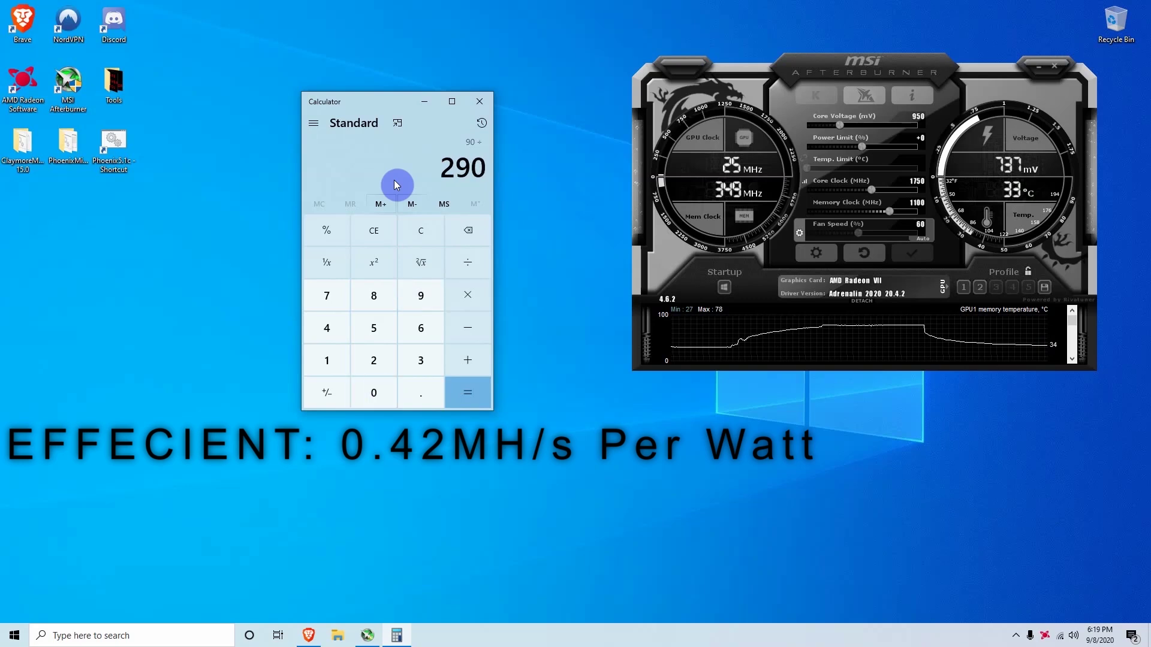
key(Return)
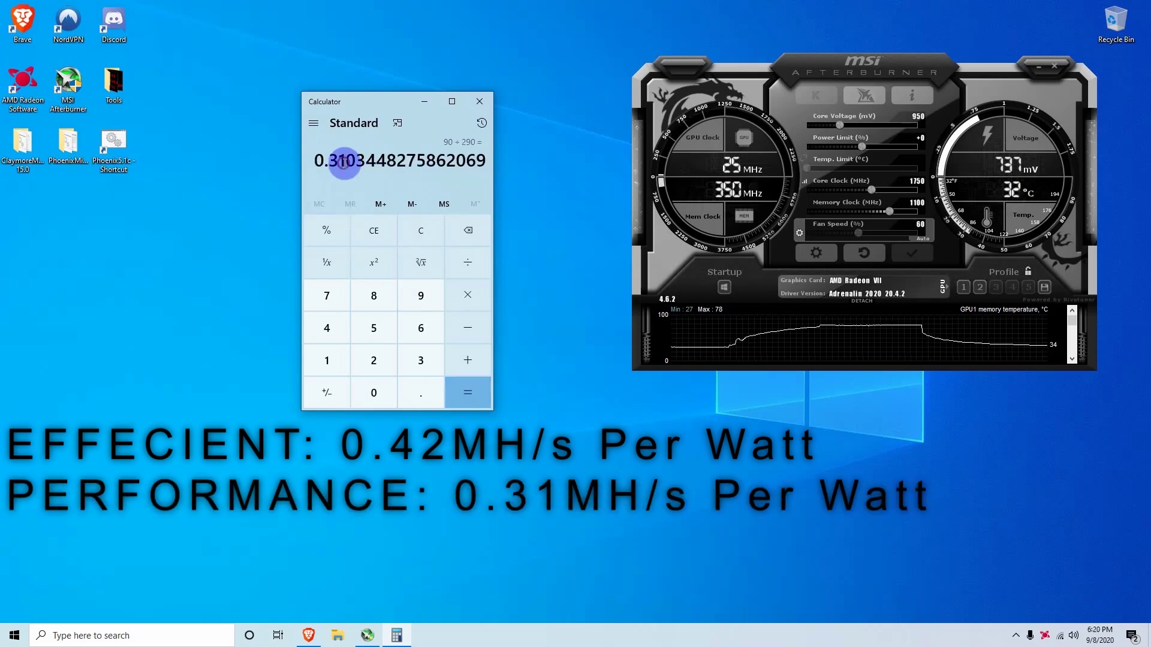
drag(344, 162, 314, 162)
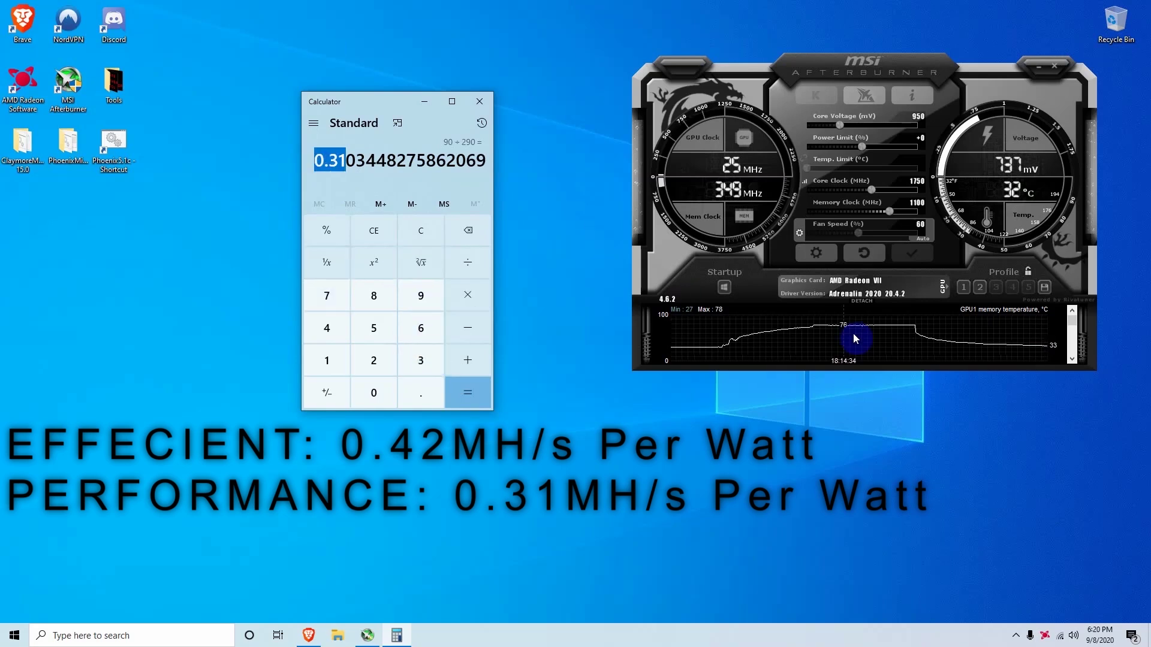
click(964, 292)
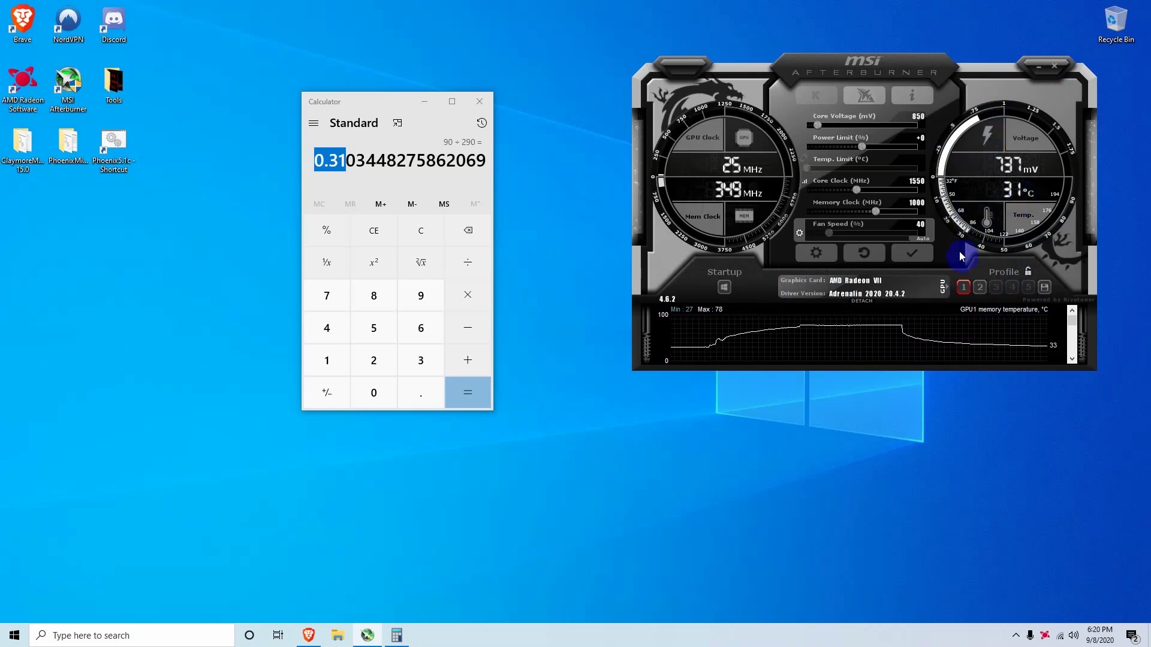
Toggle between Afterburner profiles 2 and 1, ending on profile 2 at 950 mV, 1750 MHz core, 1100 MHz memory
click(977, 288)
click(963, 288)
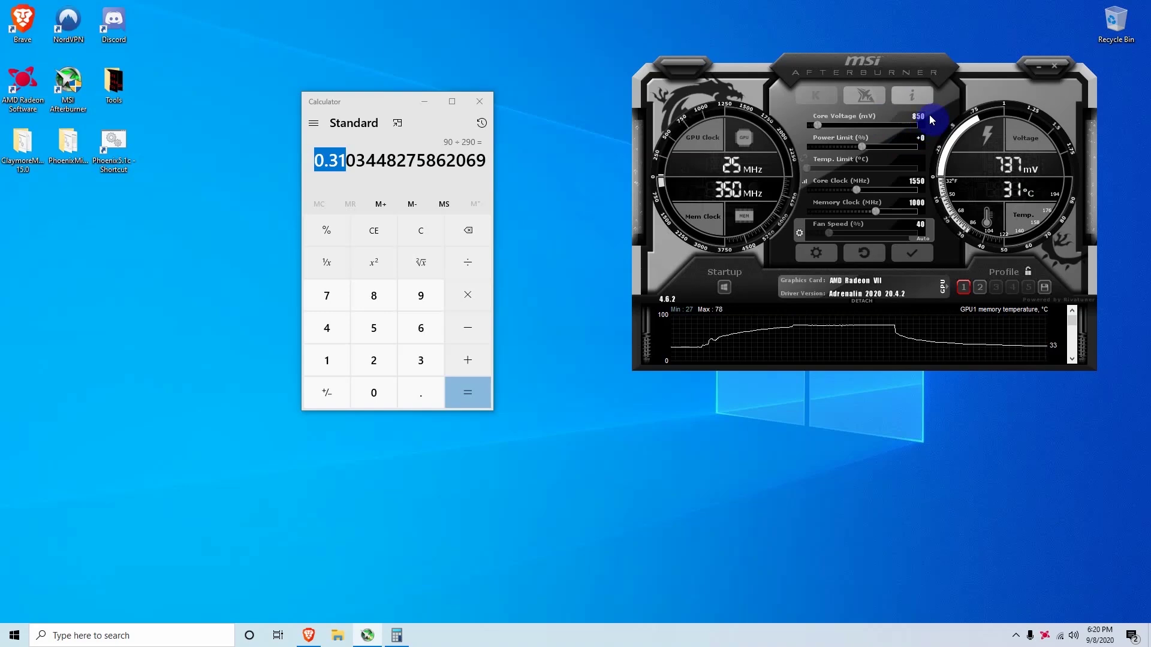
click(980, 287)
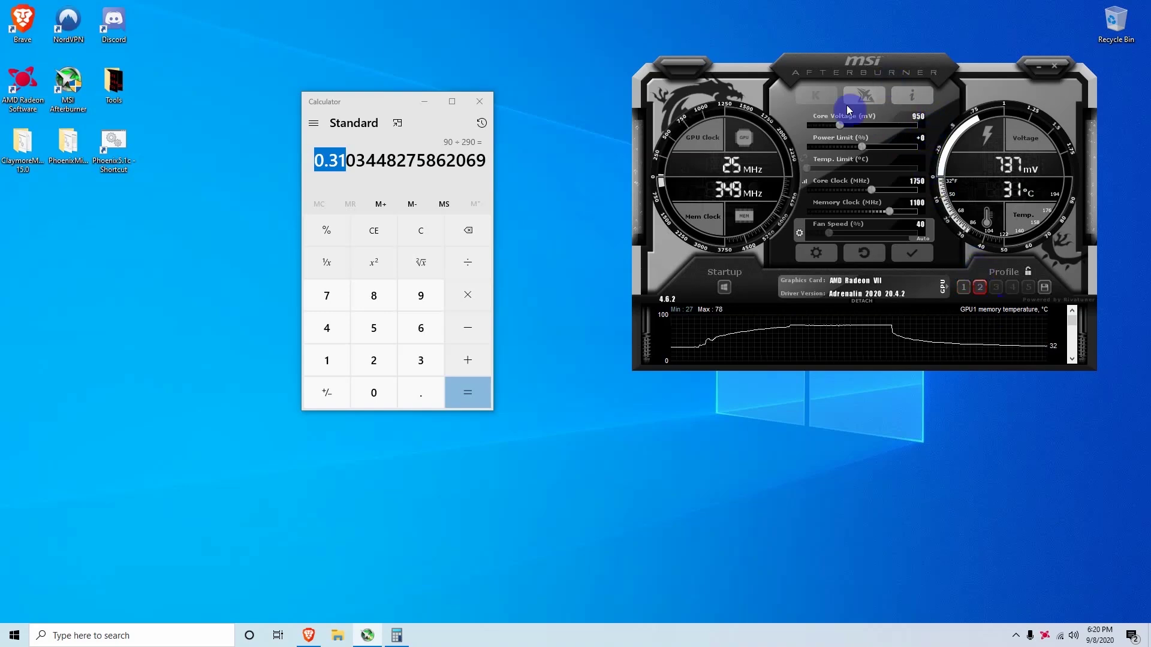